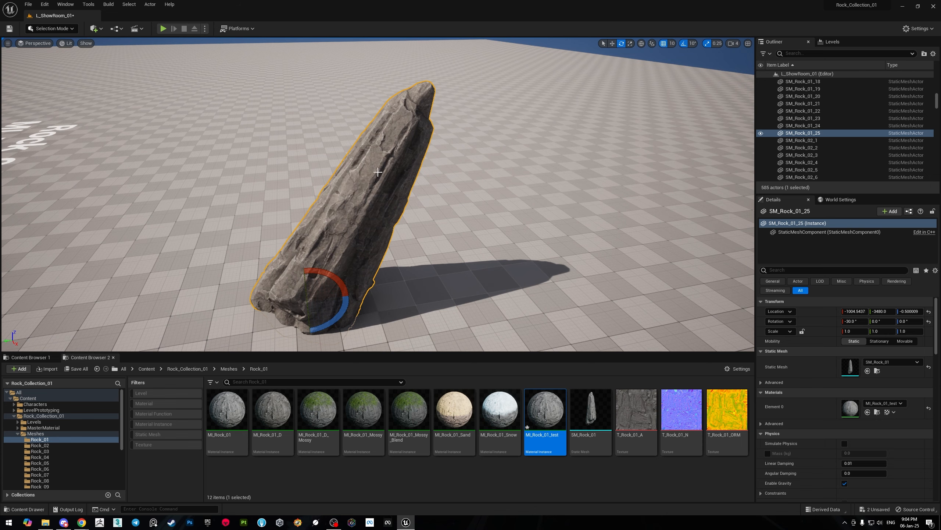
- Open the MI_Rock_01_test material instance and set the base color Saturation to 3.403877, Brightness to 0.640598 and Contrast to 0.978973
{"action": "key", "text": "a"}
{"action": "right_click_drag", "start_coordinate": [395, 167], "coordinate": [457, 181]}
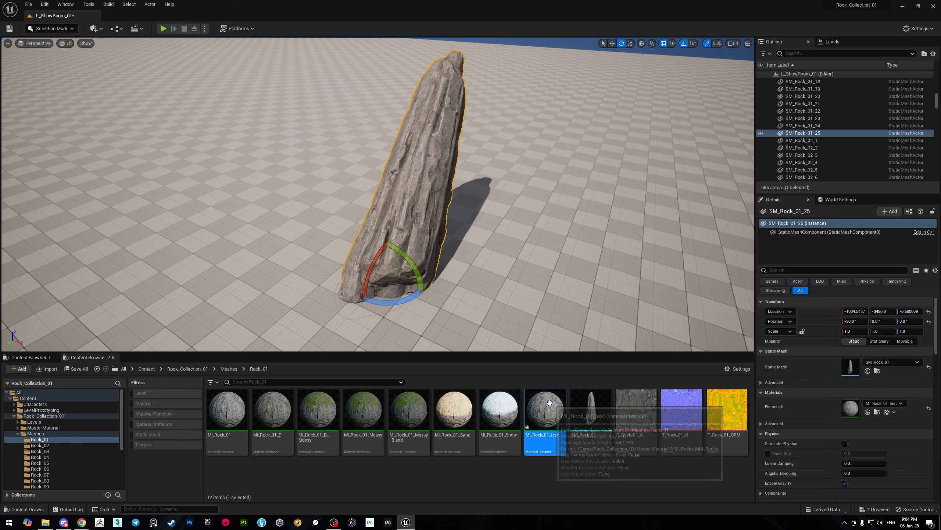
{"action": "mouse_move", "coordinate": [526, 289]}
{"action": "right_mouse_down"}
{"action": "mouse_move", "coordinate": [556, 272]}
{"action": "mouse_move", "coordinate": [526, 273]}
{"action": "right_mouse_up"}
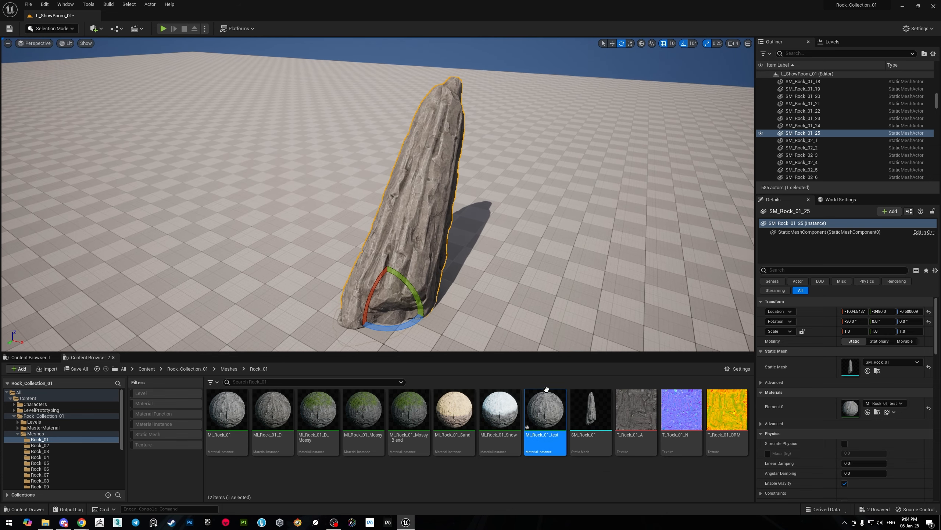
{"action": "double_click", "coordinate": [544, 400]}
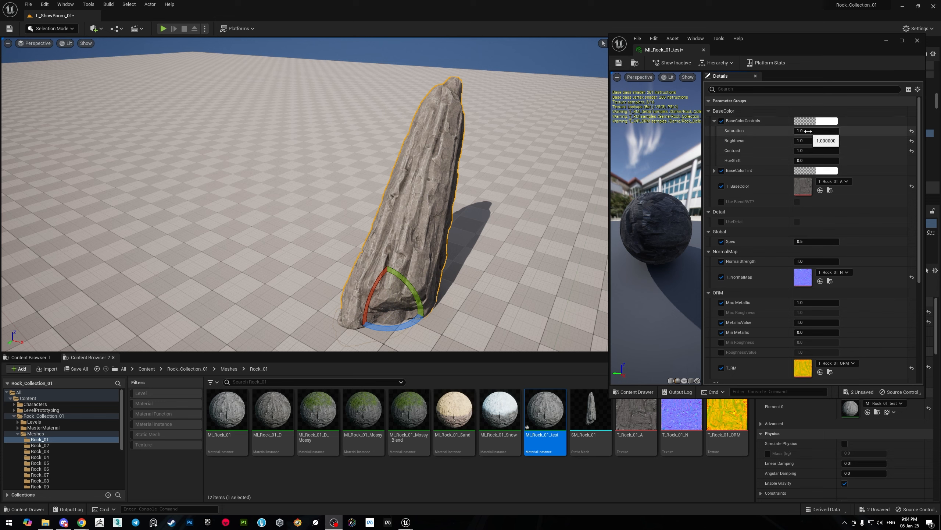
{"action": "left_click_drag", "start_coordinate": [808, 131], "coordinate": [797, 161]}
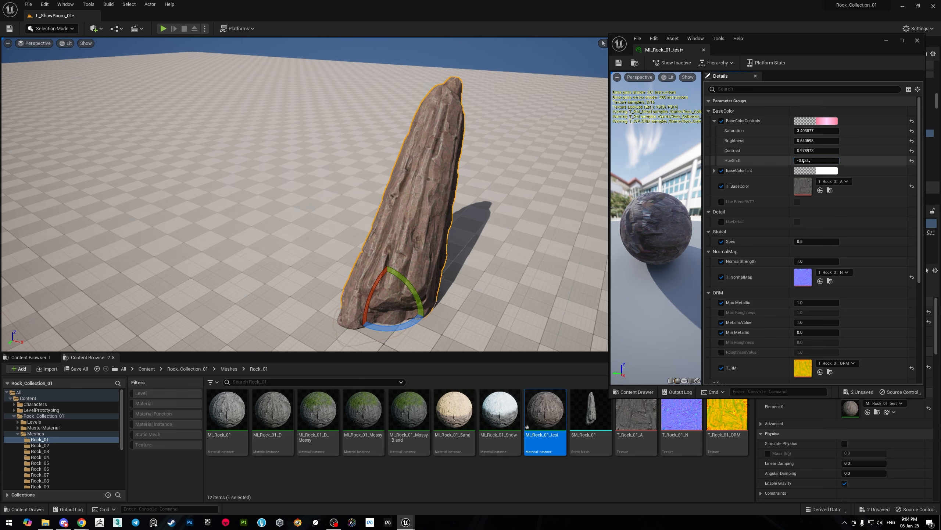
- Set BaseColorTint to a pale cream with hue about 31, saturation about 0.16 and value 1.0
{"action": "left_click", "coordinate": [827, 171]}
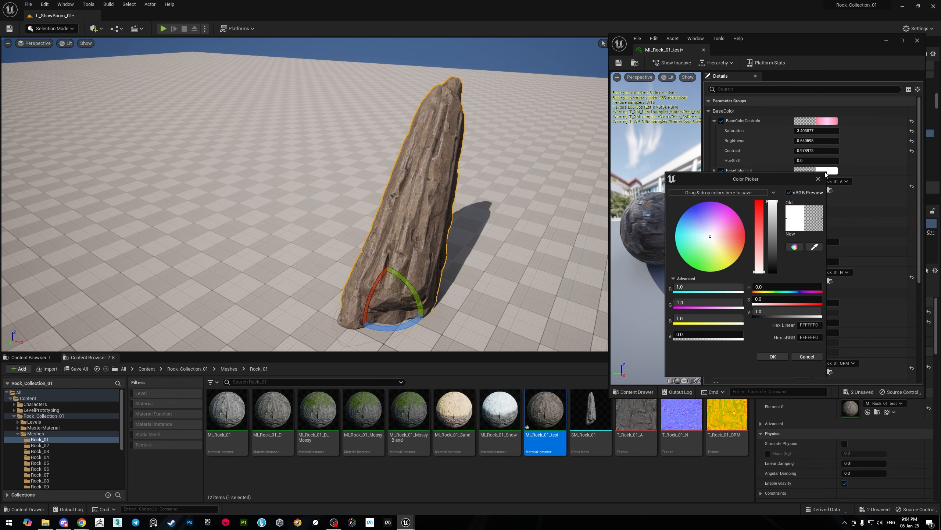
{"action": "mouse_move", "coordinate": [773, 230]}
{"action": "left_mouse_down"}
{"action": "mouse_move", "coordinate": [772, 254]}
{"action": "mouse_move", "coordinate": [764, 236]}
{"action": "left_mouse_up"}
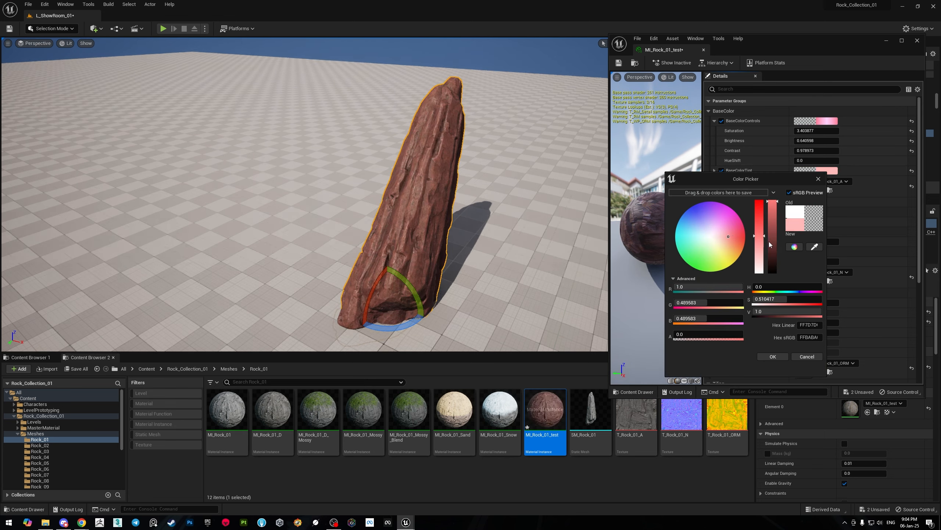
{"action": "left_click_drag", "start_coordinate": [753, 180], "coordinate": [752, 206]}
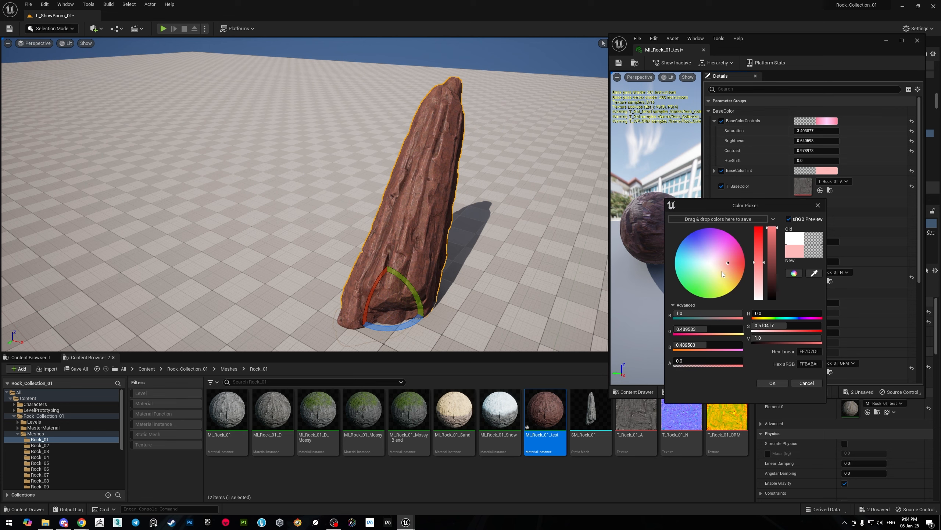
{"action": "mouse_move", "coordinate": [722, 271]}
{"action": "left_mouse_down"}
{"action": "mouse_move", "coordinate": [738, 282]}
{"action": "mouse_move", "coordinate": [715, 265]}
{"action": "left_mouse_up"}
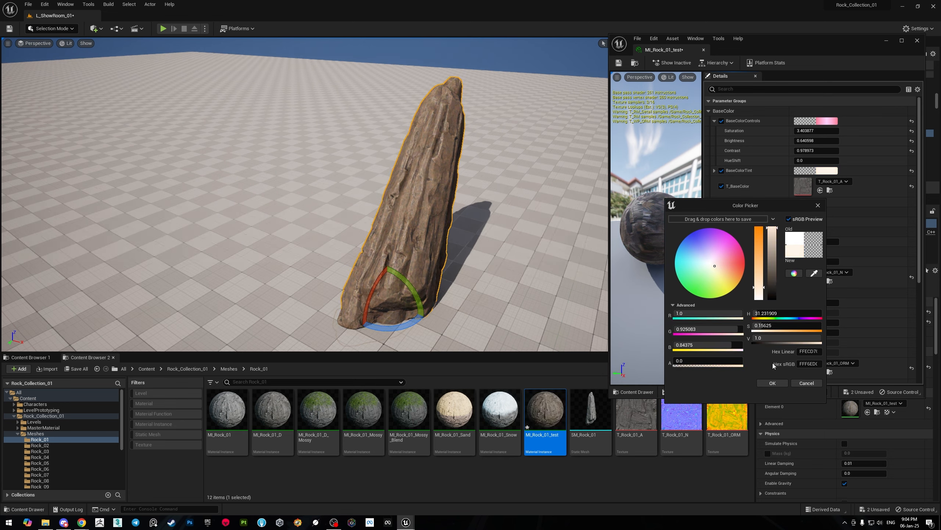
{"action": "left_click", "coordinate": [771, 384]}
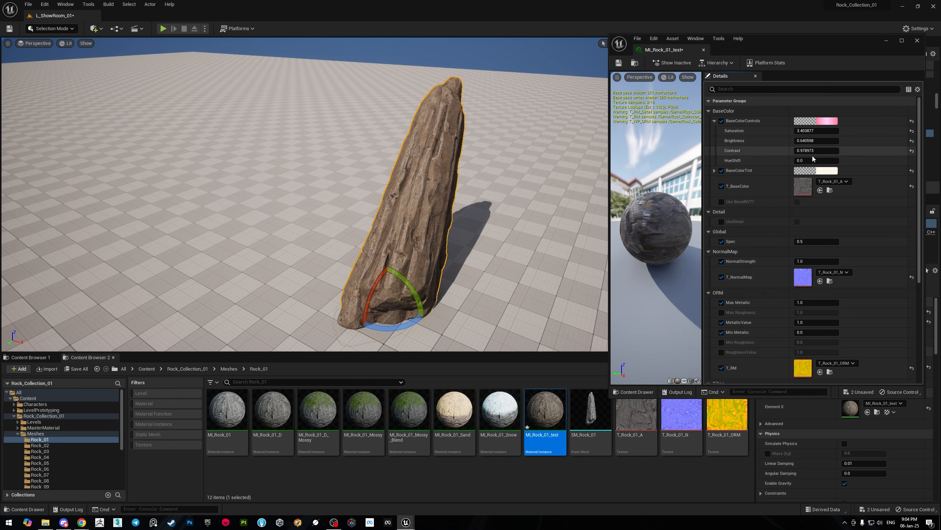
- Readjust the base color controls to Saturation 4.2026, Brightness 1.428584 and Contrast 0.80974
{"action": "mouse_move", "coordinate": [815, 130]}
{"action": "left_mouse_down"}
{"action": "mouse_move", "coordinate": [838, 131]}
{"action": "mouse_move", "coordinate": [806, 130]}
{"action": "mouse_move", "coordinate": [818, 141]}
{"action": "mouse_move", "coordinate": [793, 150]}
{"action": "left_mouse_up"}
{"action": "scroll", "coordinate": [417, 177], "scroll_direction": "up", "scroll_amount": 6}
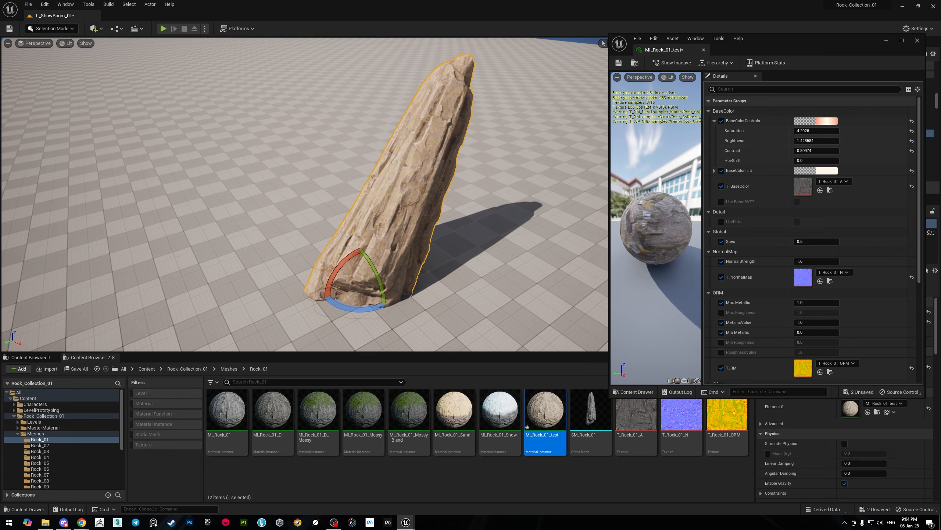
{"action": "right_click_drag", "start_coordinate": [439, 167], "coordinate": [519, 167]}
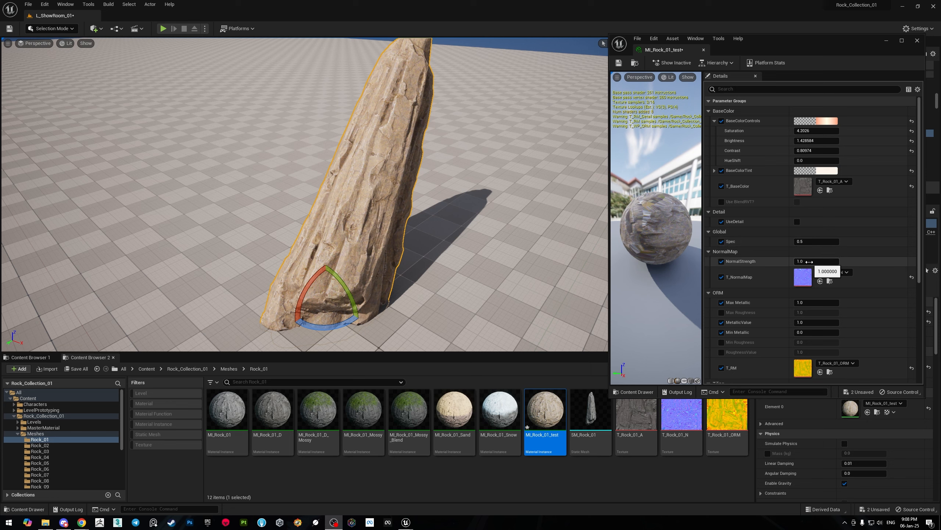
- Set NormalStrength to 2.080702, and enable the Min Roughness and RoughnessValue overrides with RoughnessValue at 0.413475
{"action": "left_click_drag", "start_coordinate": [810, 261], "coordinate": [839, 262]}
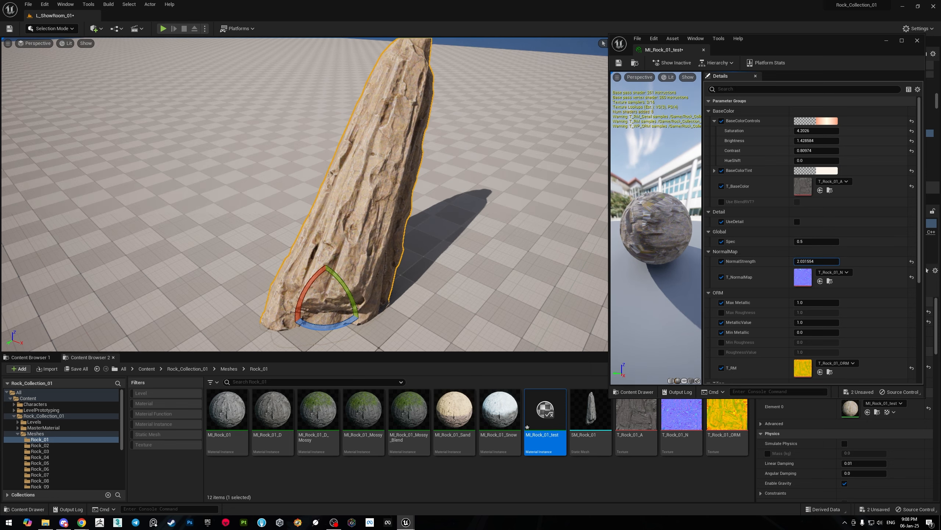
{"action": "scroll", "coordinate": [736, 273], "scroll_direction": "down", "scroll_amount": 2}
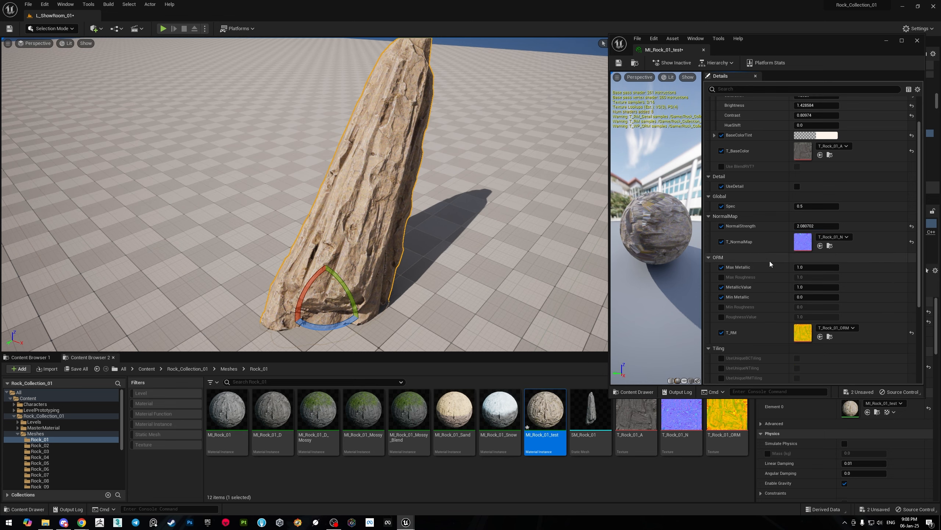
{"action": "scroll", "coordinate": [769, 261], "scroll_direction": "down", "scroll_amount": 2}
{"action": "left_click", "coordinate": [721, 283]}
{"action": "left_click", "coordinate": [721, 294]}
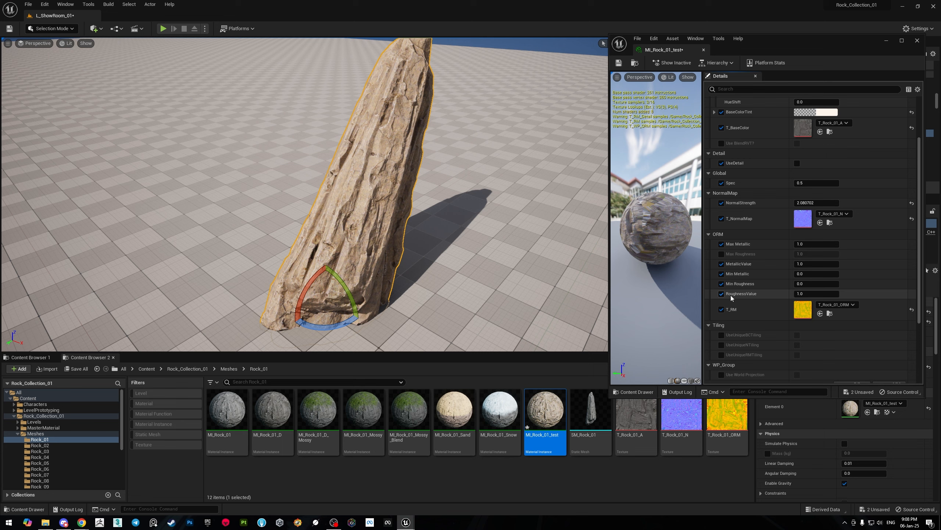
{"action": "mouse_move", "coordinate": [815, 293]}
{"action": "left_mouse_down"}
{"action": "mouse_move", "coordinate": [831, 294]}
{"action": "mouse_move", "coordinate": [806, 294]}
{"action": "left_mouse_up"}
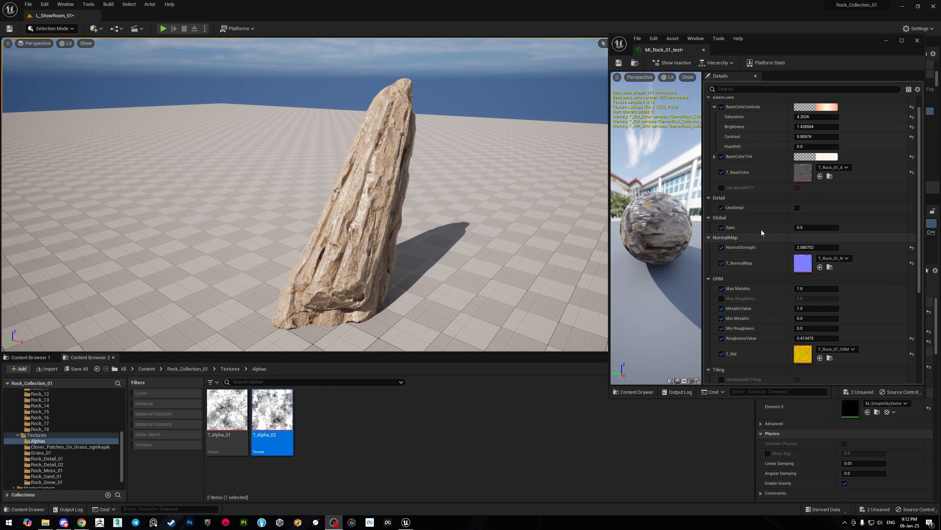
- Turn on UseDetail for the rock material and inspect the detail texture on the rock up close
{"action": "left_click", "coordinate": [797, 208]}
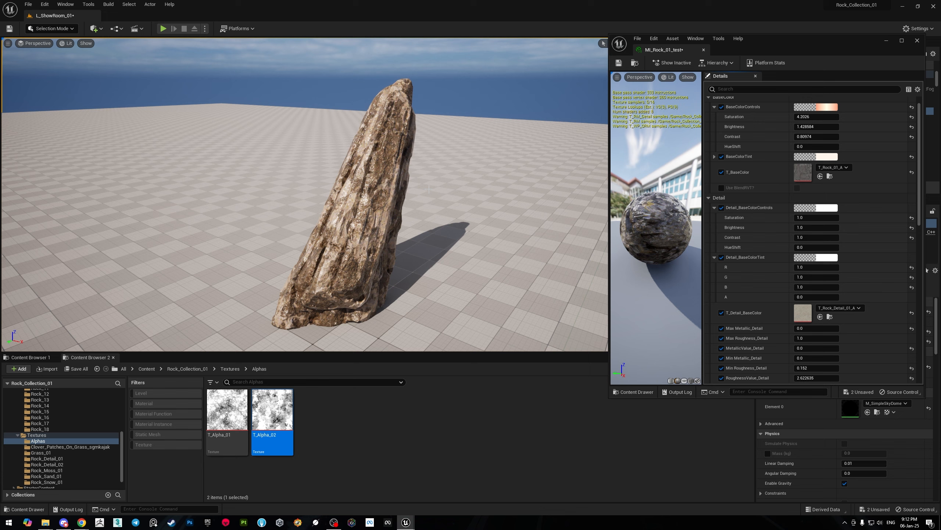
{"action": "key", "text": "w"}
{"action": "right_click_drag", "start_coordinate": [409, 178], "coordinate": [415, 165]}
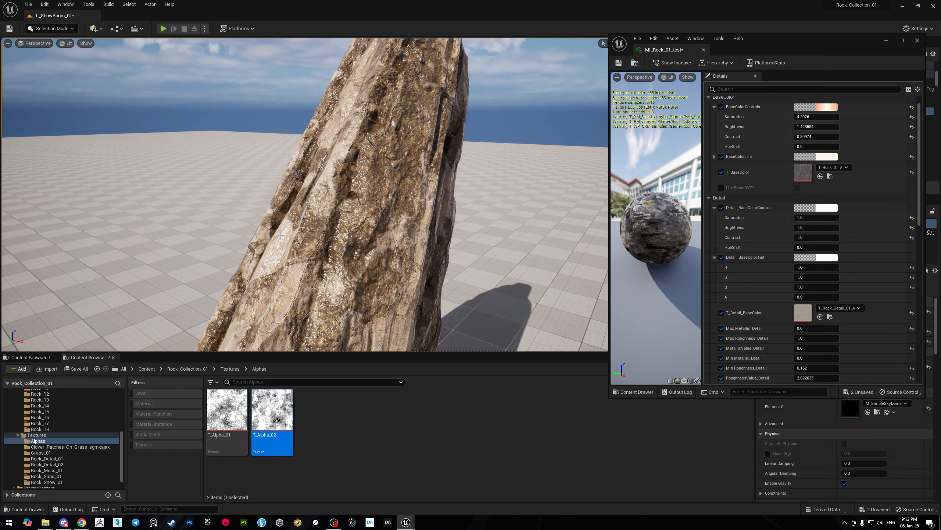
{"action": "right_click_drag", "start_coordinate": [416, 165], "coordinate": [400, 172]}
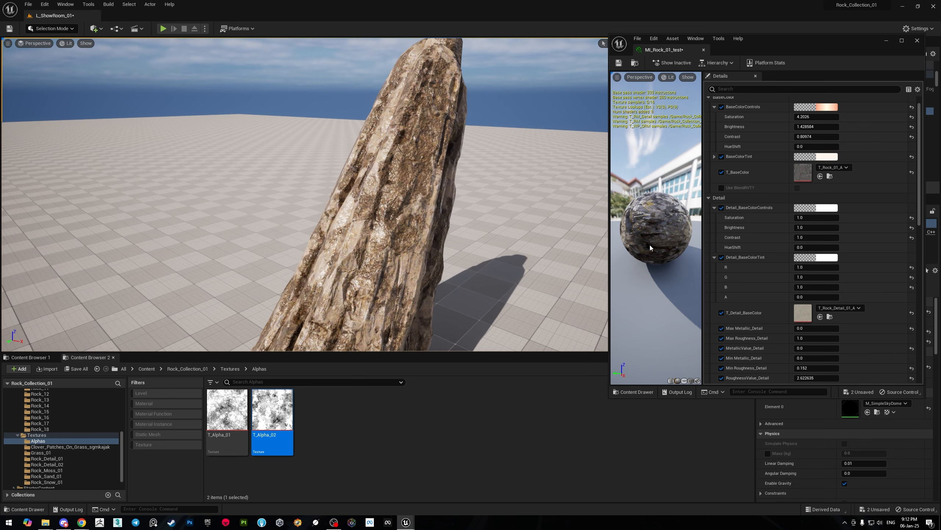
- Set Detail_Mask_ADD to 0.208 and Detail_Mask_Contrast to 0.235179, checking the detail coverage on the rock
{"action": "scroll", "coordinate": [752, 268], "scroll_direction": "down", "scroll_amount": 2}
{"action": "scroll", "coordinate": [752, 269], "scroll_direction": "down", "scroll_amount": 6}
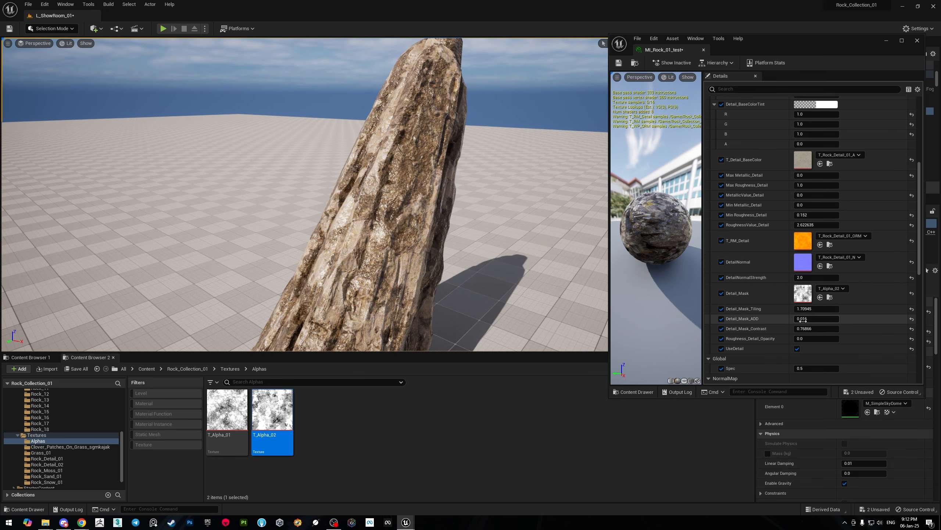
{"action": "left_click_drag", "start_coordinate": [806, 319], "coordinate": [815, 319]}
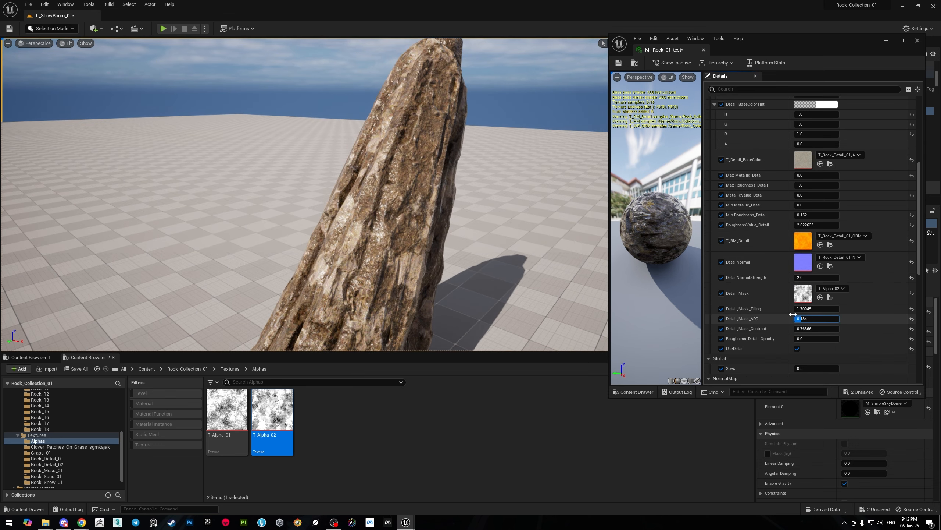
{"action": "right_click_drag", "start_coordinate": [423, 156], "coordinate": [421, 172]}
{"action": "left_click_drag", "start_coordinate": [815, 319], "coordinate": [815, 328]}
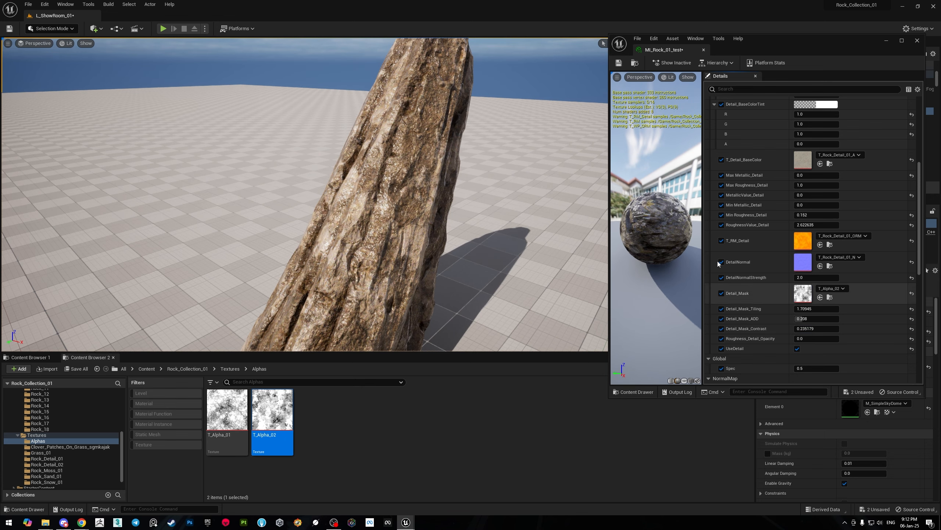
{"action": "right_click_drag", "start_coordinate": [303, 193], "coordinate": [325, 210]}
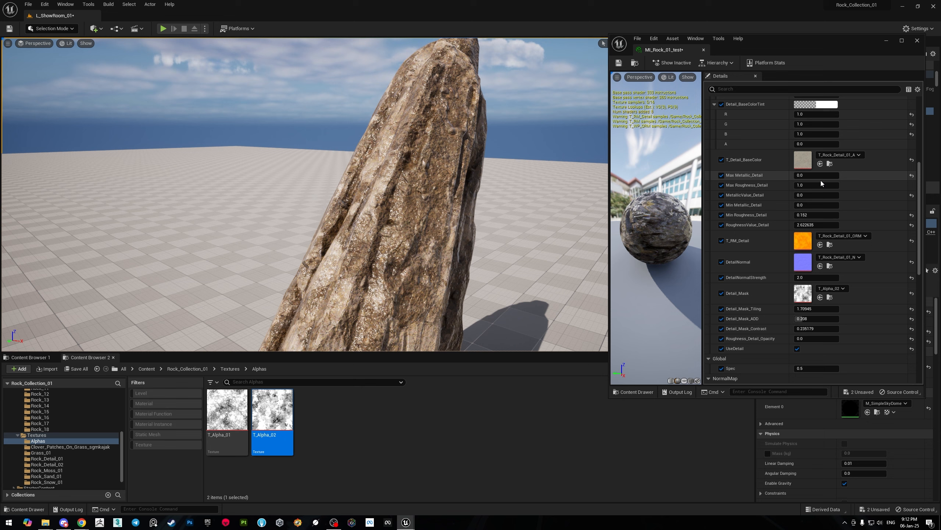
- Raise the detail base color Brightness to 2.04138 and inspect the rock's surface
{"action": "scroll", "coordinate": [807, 181], "scroll_direction": "up", "scroll_amount": 4}
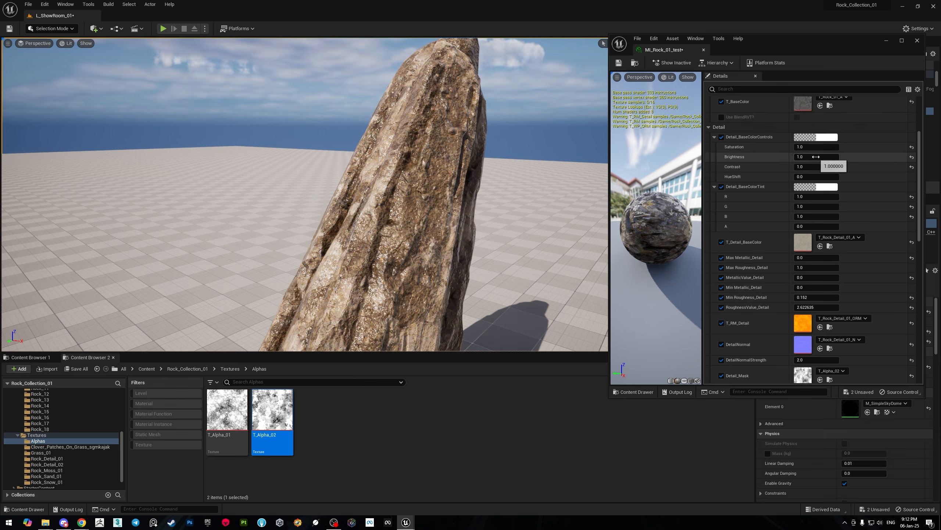
{"action": "left_click_drag", "start_coordinate": [821, 157], "coordinate": [854, 157]}
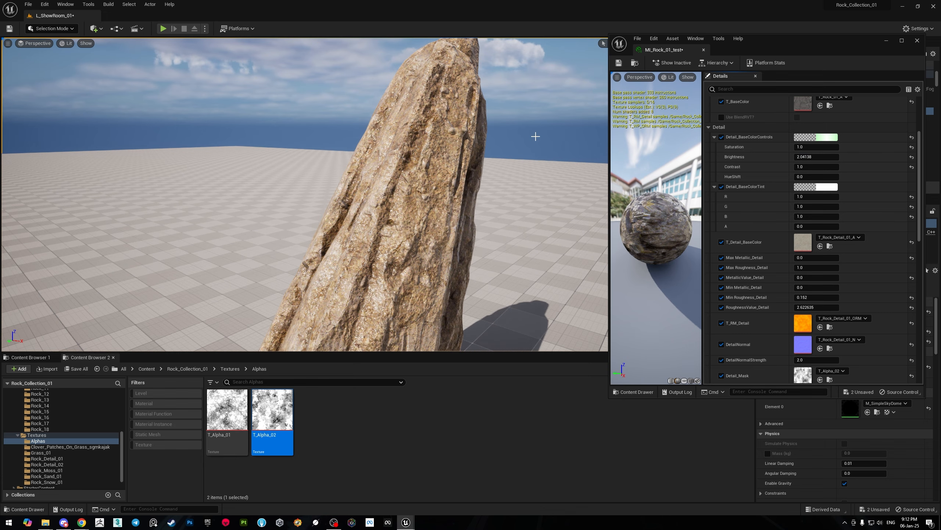
{"action": "mouse_move", "coordinate": [304, 193]}
{"action": "right_mouse_down"}
{"action": "mouse_move", "coordinate": [304, 222]}
{"action": "mouse_move", "coordinate": [303, 178]}
{"action": "right_mouse_up"}
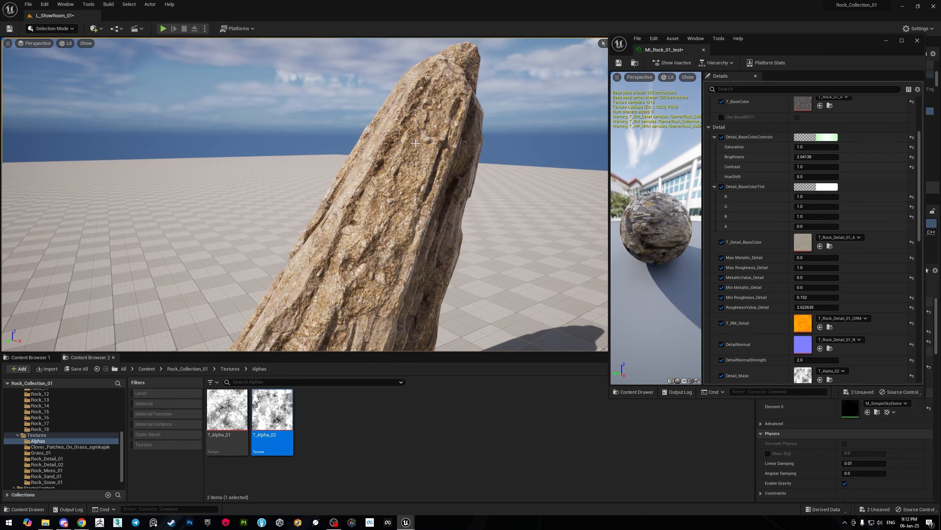
{"action": "right_click_drag", "start_coordinate": [378, 203], "coordinate": [391, 202]}
- Enable the UseDetailTiling override in the Tiling group and turn the option on
{"action": "scroll", "coordinate": [840, 286], "scroll_direction": "down", "scroll_amount": 3}
{"action": "scroll", "coordinate": [839, 286], "scroll_direction": "down", "scroll_amount": 6}
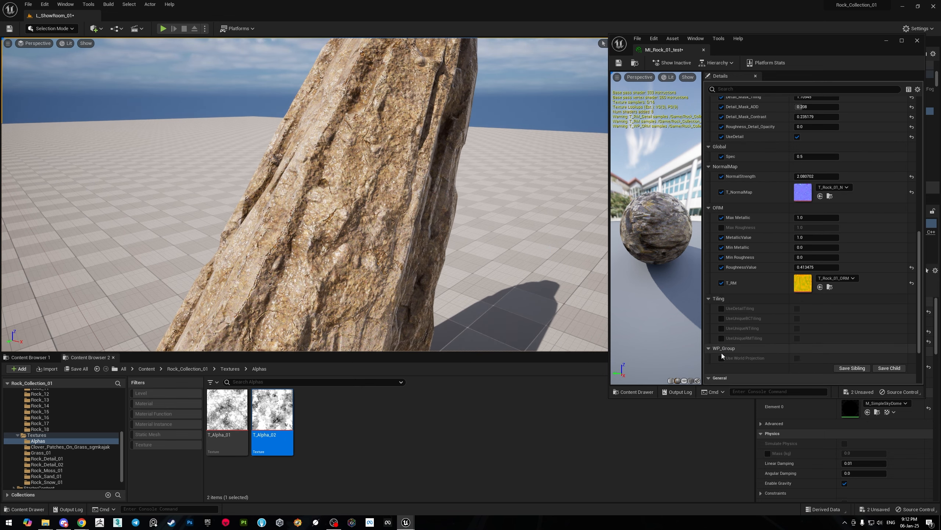
{"action": "left_click", "coordinate": [721, 309]}
{"action": "left_click", "coordinate": [797, 309]}
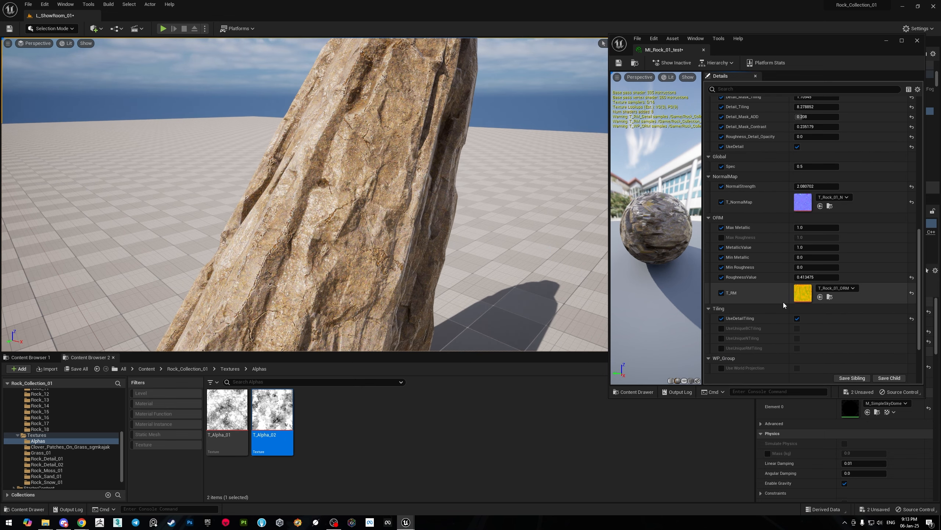
- Set Detail_Tiling to 5.894301 and Detail_Mask_Tiling to 3.156365
{"action": "scroll", "coordinate": [814, 299], "scroll_direction": "up", "scroll_amount": 3}
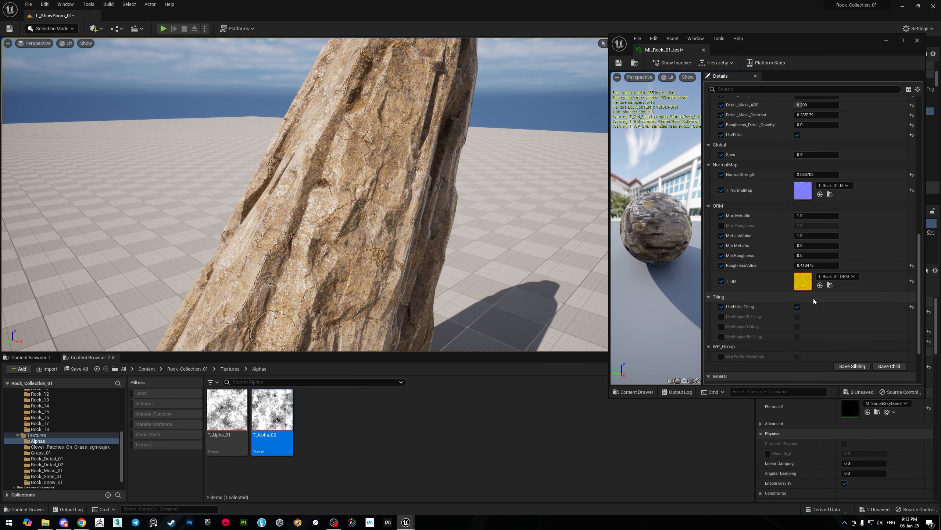
{"action": "scroll", "coordinate": [814, 298], "scroll_direction": "up", "scroll_amount": 3}
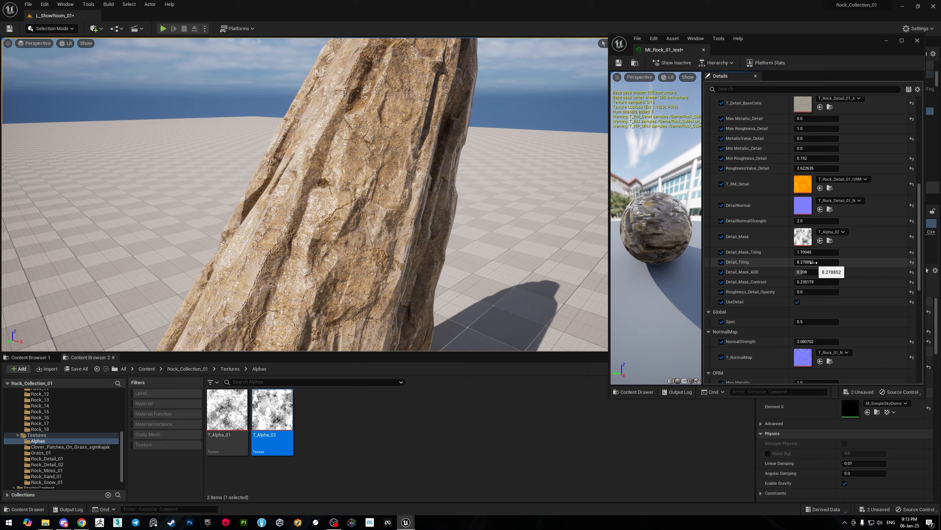
{"action": "left_click_drag", "start_coordinate": [813, 262], "coordinate": [849, 252]}
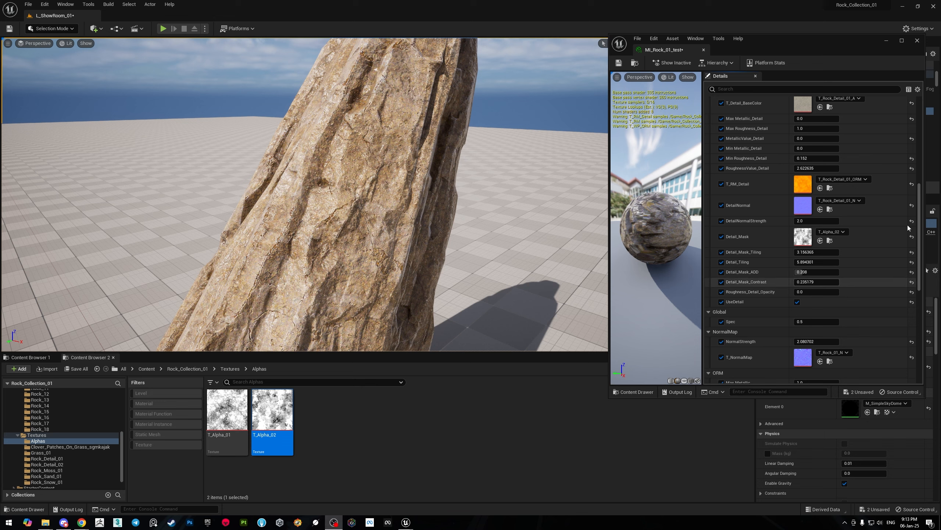
- Collapse the Detail and Global parameter groups, and enable Use World Projection in WP_Group
{"action": "scroll", "coordinate": [908, 226], "scroll_direction": "up", "scroll_amount": 10}
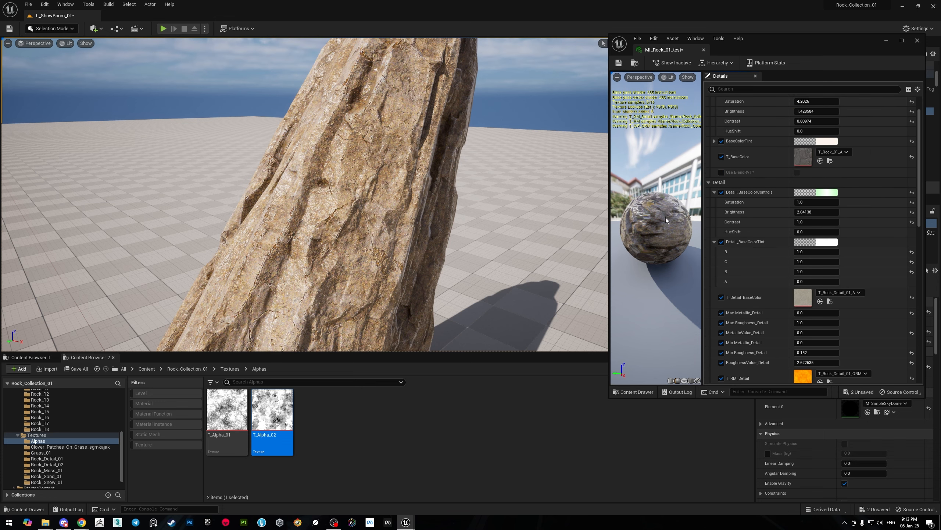
{"action": "left_click", "coordinate": [708, 182]}
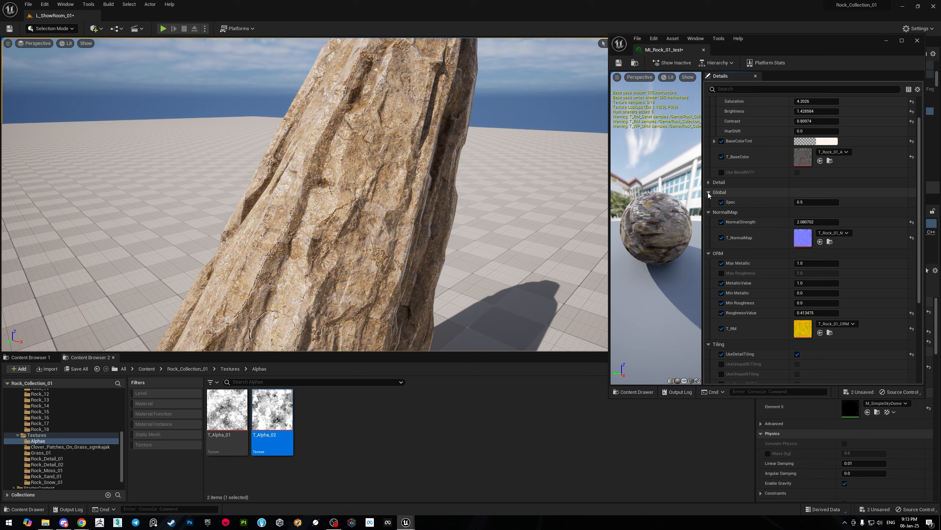
{"action": "left_click", "coordinate": [709, 191]}
{"action": "scroll", "coordinate": [716, 309], "scroll_direction": "down", "scroll_amount": 3}
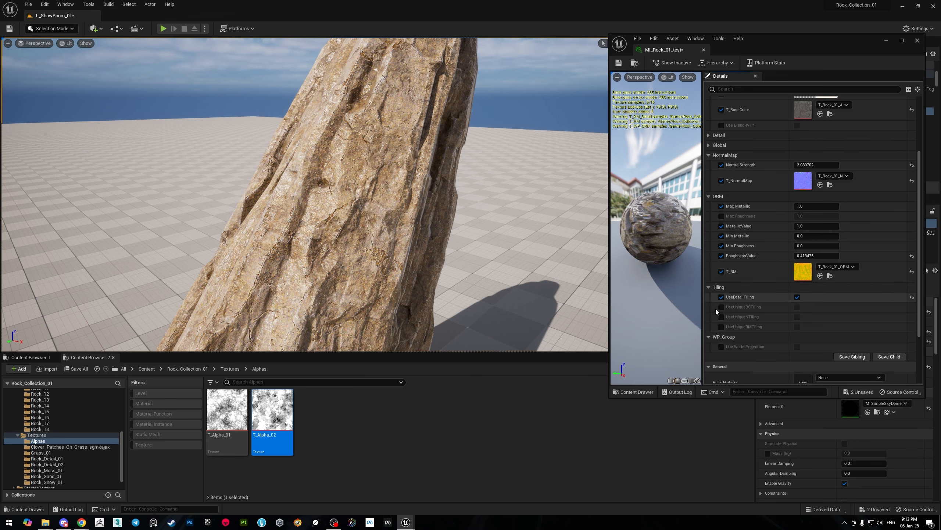
{"action": "left_click", "coordinate": [722, 346]}
{"action": "left_click", "coordinate": [797, 348]}
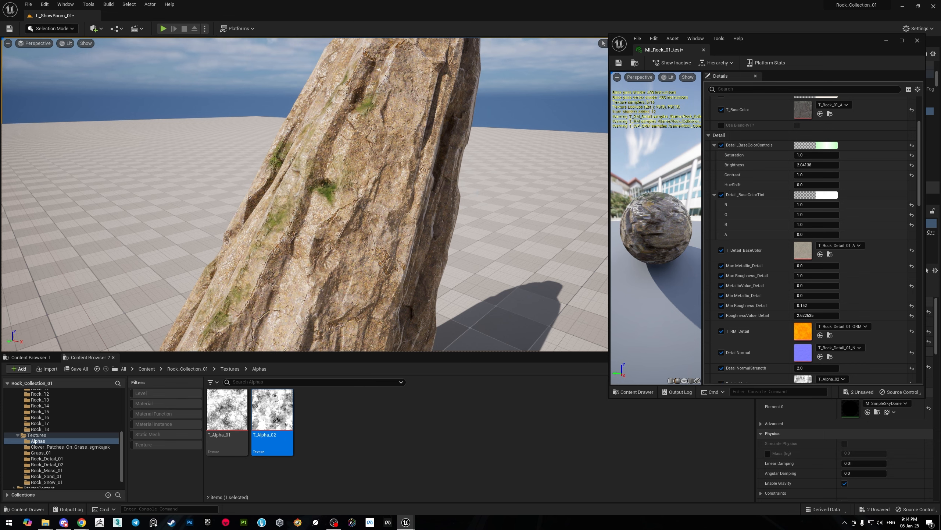
{"action": "scroll", "coordinate": [784, 220], "scroll_direction": "down", "scroll_amount": 10}
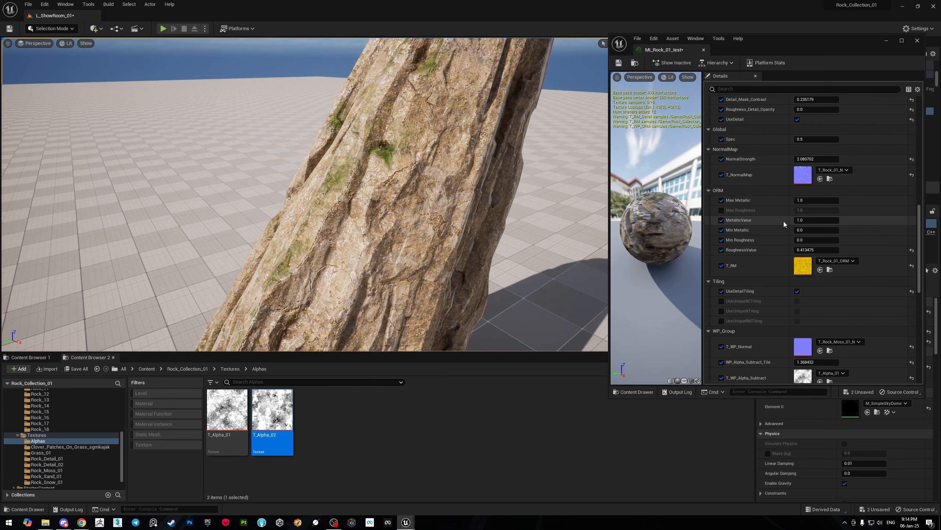
- Assign T_Rock_Sand_01_A to T_WP_BaseColor, T_Rock_Sand_01_N to T_WP_Normal and T_Rock_Sand_01_ORM to T_WP_ORM
{"action": "scroll", "coordinate": [784, 221], "scroll_direction": "down", "scroll_amount": 4}
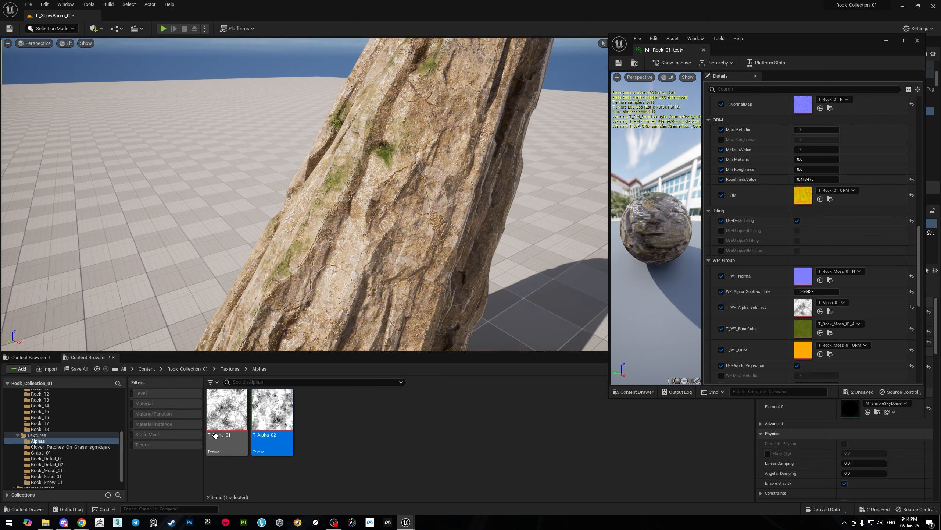
{"action": "left_click", "coordinate": [67, 476]}
{"action": "left_click_drag", "start_coordinate": [227, 408], "coordinate": [801, 328]}
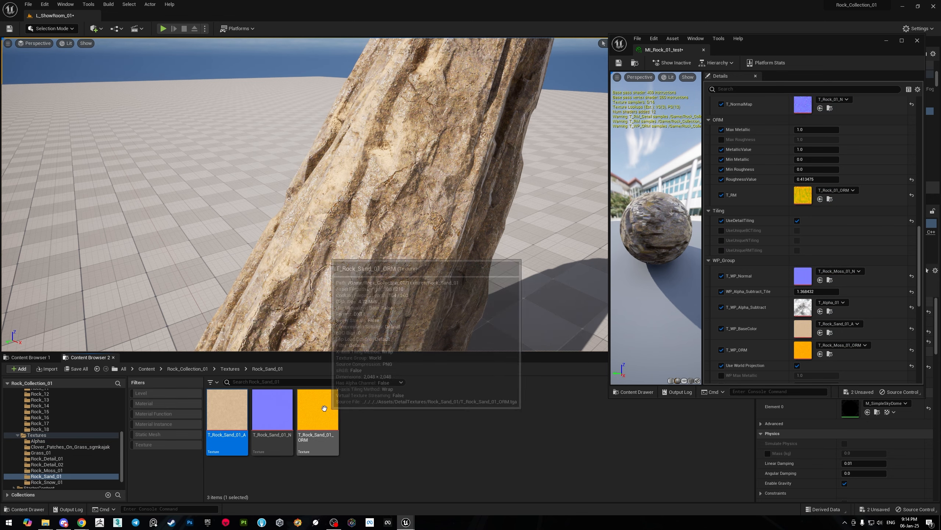
{"action": "left_click_drag", "start_coordinate": [270, 420], "coordinate": [805, 275]}
{"action": "left_click_drag", "start_coordinate": [318, 410], "coordinate": [802, 347]}
- Examine the sand projection on the rock near and far, and review the remaining WP_Group parameters
{"action": "mouse_move", "coordinate": [438, 231]}
{"action": "right_mouse_down"}
{"action": "mouse_move", "coordinate": [450, 189]}
{"action": "mouse_move", "coordinate": [438, 241]}
{"action": "right_mouse_up"}
{"action": "scroll", "coordinate": [844, 330], "scroll_direction": "down", "scroll_amount": 5}
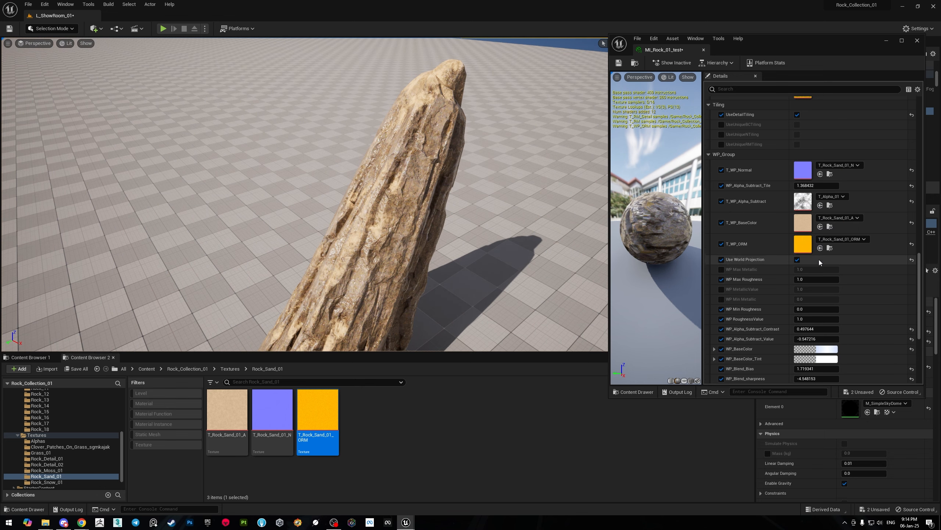
{"action": "scroll", "coordinate": [819, 260], "scroll_direction": "down", "scroll_amount": 3}
{"action": "scroll", "coordinate": [819, 261], "scroll_direction": "down", "scroll_amount": 1}
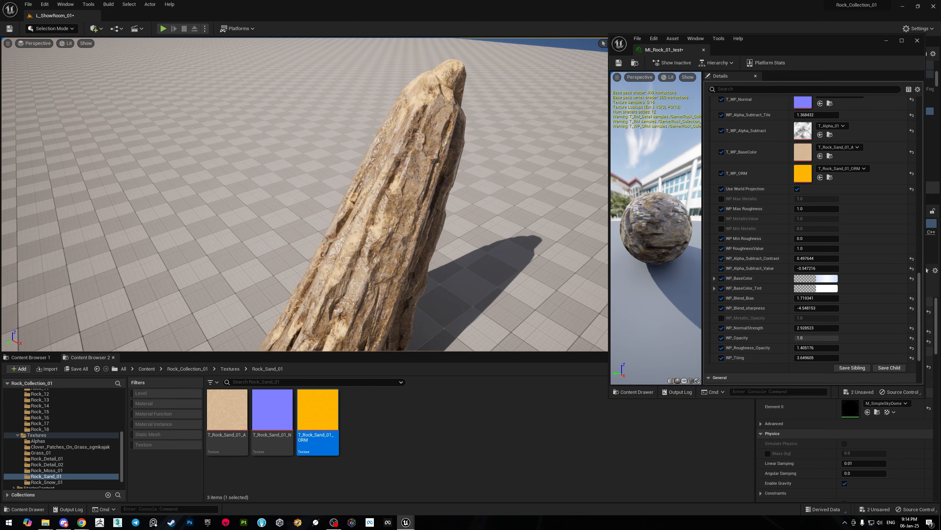
{"action": "key", "text": "w"}
{"action": "right_click_drag", "start_coordinate": [455, 267], "coordinate": [478, 243]}
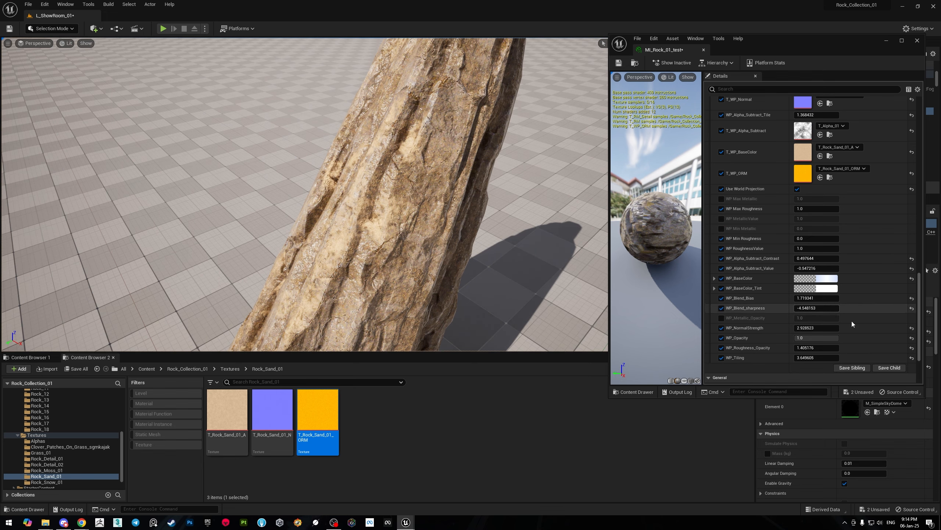
{"action": "key", "text": "s"}
{"action": "right_click_drag", "start_coordinate": [478, 238], "coordinate": [461, 237]}
{"action": "key", "text": "s"}
{"action": "key", "text": "w"}
{"action": "key", "text": "s"}
{"action": "key", "text": "ctrl+z"}
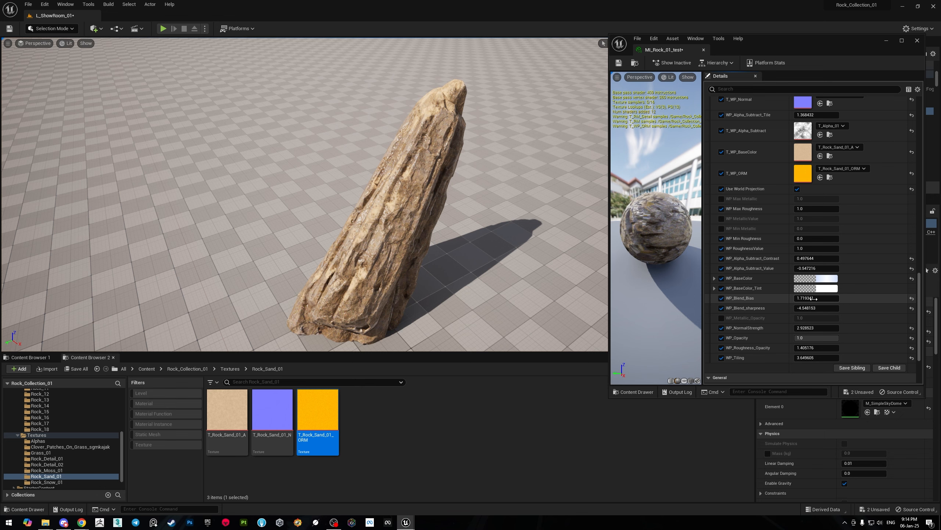
- Set WP_Blend_Bias to 1.022242 and WP_Blend_sharpness to -4.603648 for the sand layer
{"action": "left_click_drag", "start_coordinate": [814, 298], "coordinate": [801, 298]}
{"action": "key", "text": "w"}
{"action": "right_click_drag", "start_coordinate": [482, 185], "coordinate": [478, 215]}
{"action": "left_click_drag", "start_coordinate": [817, 309], "coordinate": [816, 308]}
{"action": "right_click_drag", "start_coordinate": [372, 224], "coordinate": [373, 223]}
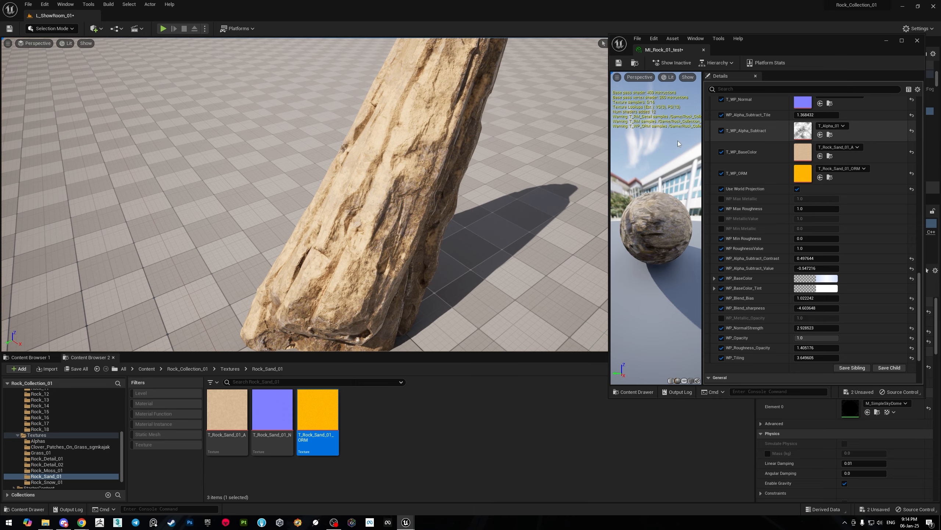
- Adjust WP_Opacity of the sand layer while checking the rock, and close the MI_Rock_01_test editor
{"action": "right_click_drag", "start_coordinate": [444, 185], "coordinate": [441, 218]}
{"action": "key", "text": "w"}
{"action": "right_click_drag", "start_coordinate": [338, 284], "coordinate": [338, 271]}
{"action": "key", "text": "s"}
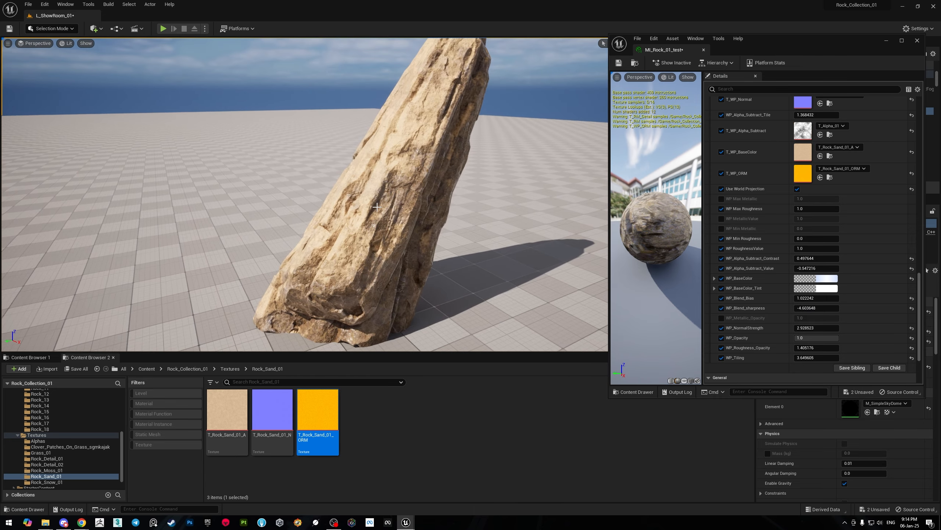
{"action": "key", "text": "a"}
{"action": "right_click_drag", "start_coordinate": [414, 227], "coordinate": [490, 150]}
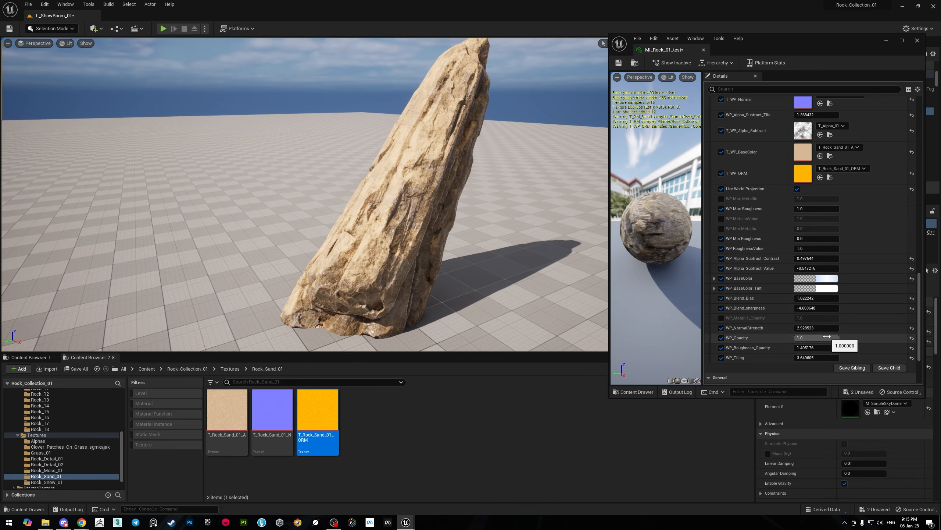
{"action": "left_click_drag", "start_coordinate": [827, 337], "coordinate": [808, 338]}
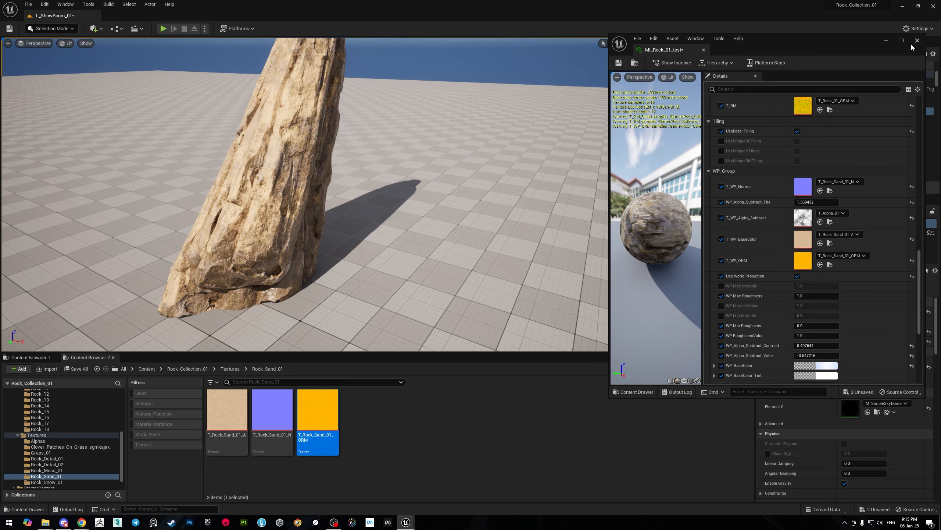
{"action": "left_click", "coordinate": [917, 42]}
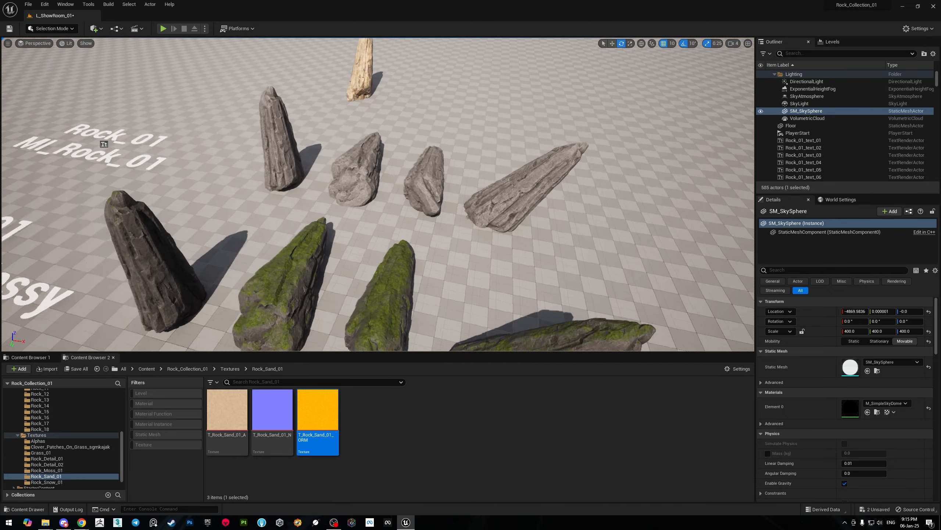
- Select the tall rock using MI_Rock_01_D_Mossy in the showroom and inspect its surface detail up close
{"action": "mouse_move", "coordinate": [368, 161]}
{"action": "right_mouse_down"}
{"action": "mouse_move", "coordinate": [391, 158]}
{"action": "mouse_move", "coordinate": [368, 161]}
{"action": "right_mouse_up"}
{"action": "scroll", "coordinate": [234, 171], "scroll_direction": "up", "scroll_amount": 5}
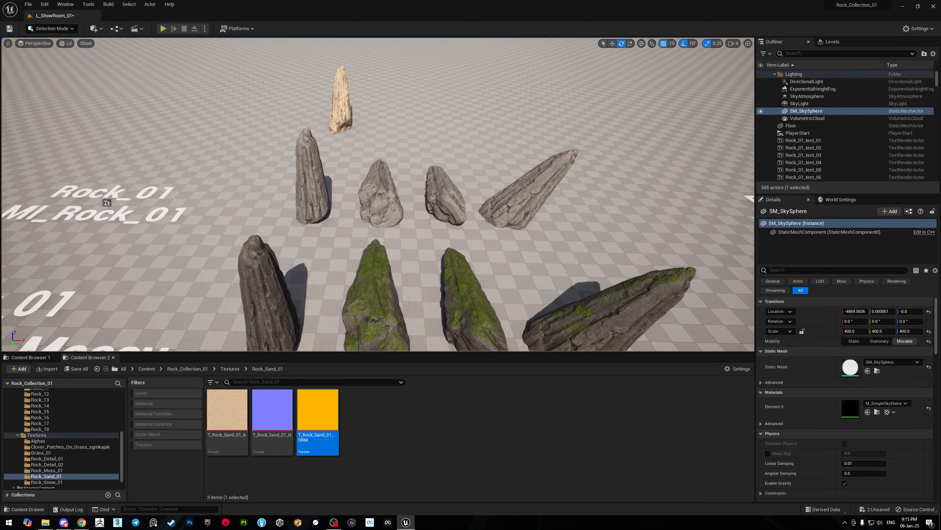
{"action": "right_click_drag", "start_coordinate": [683, 214], "coordinate": [326, 217]}
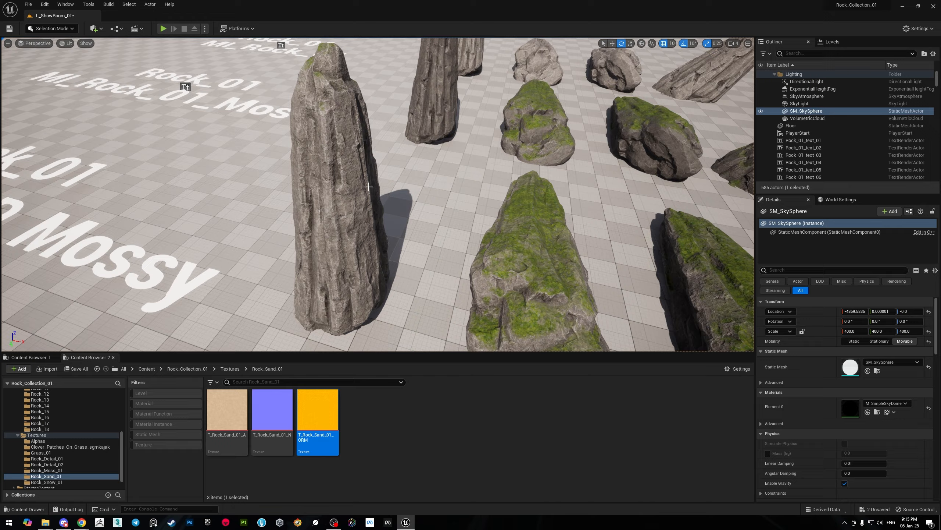
{"action": "left_click", "coordinate": [369, 186]}
{"action": "right_click_drag", "start_coordinate": [369, 186], "coordinate": [521, 138]}
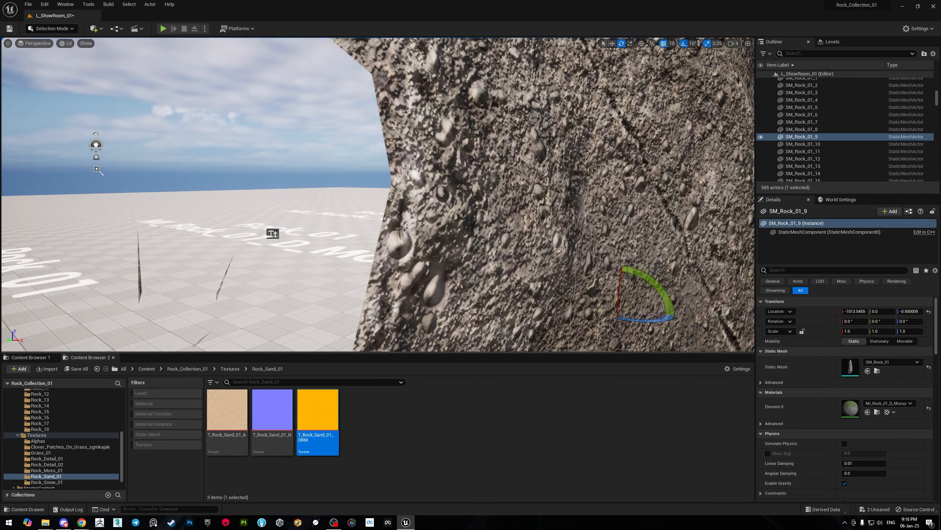
- Select a rock using MI_Rock_01_Snow and examine the snow and sand variants in the showroom
{"action": "key", "text": "s"}
{"action": "right_click_drag", "start_coordinate": [401, 217], "coordinate": [492, 179]}
{"action": "key", "text": "w"}
{"action": "key", "text": "s"}
{"action": "key", "text": "w"}
{"action": "key", "text": "d"}
{"action": "key", "text": "a"}
{"action": "left_click", "coordinate": [403, 204]}
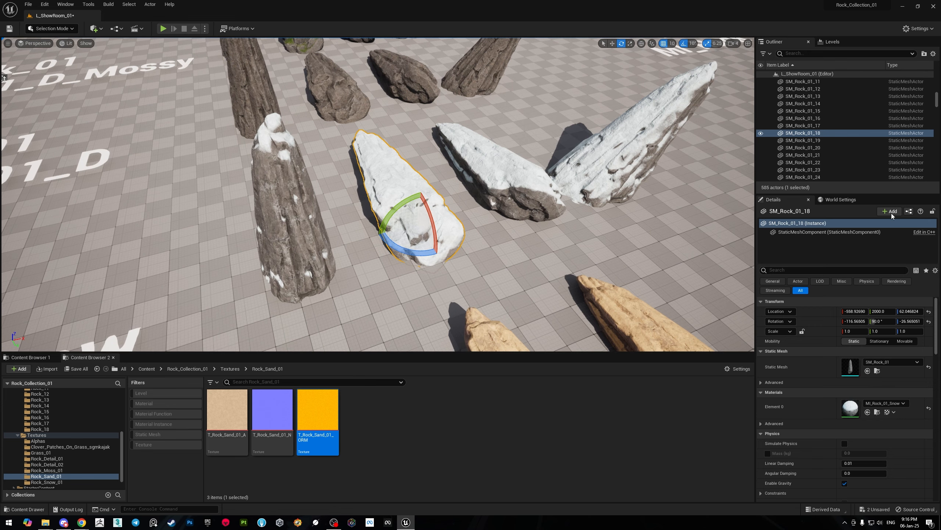
{"action": "right_click_drag", "start_coordinate": [483, 211], "coordinate": [510, 208]}
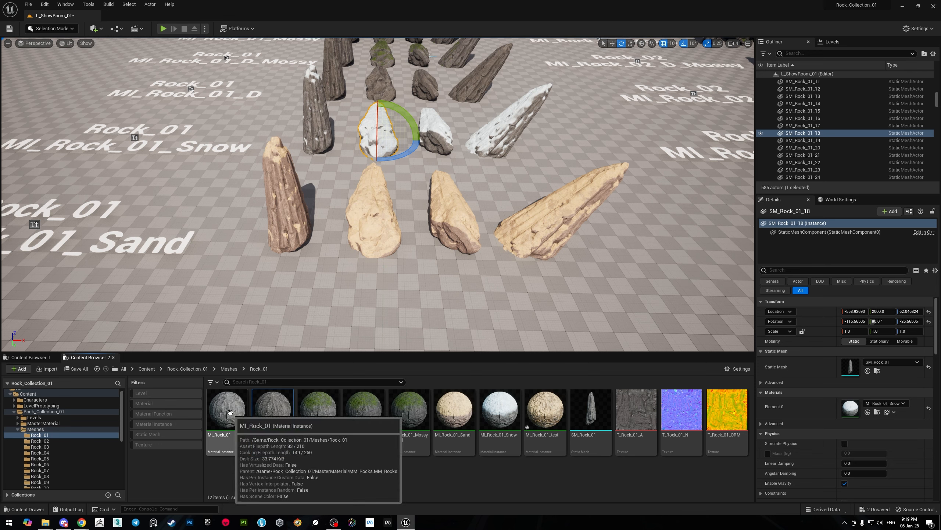
- Review the Rock_01 folder's material instances, including MI_Rock_01 and its D, Mossy, Sand and Snow variants
{"action": "left_click", "coordinate": [230, 412]}
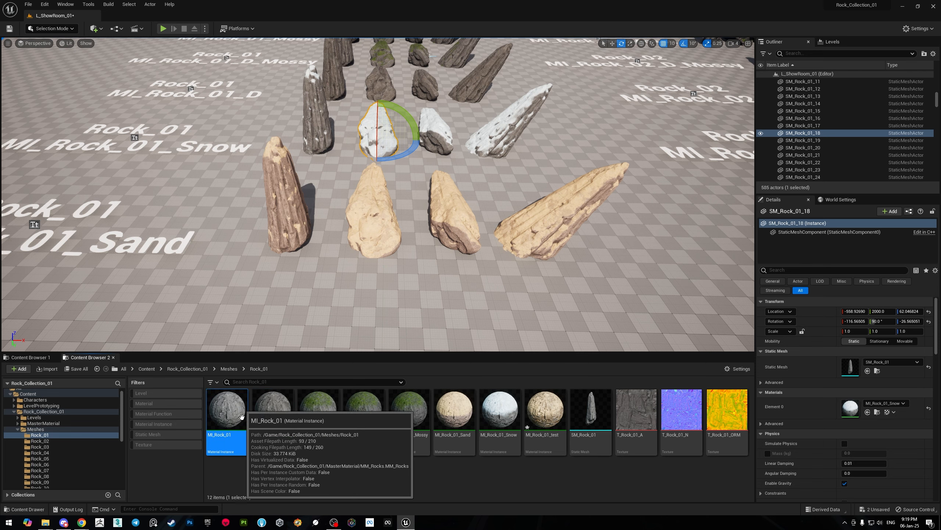
{"action": "left_click", "coordinate": [276, 414]}
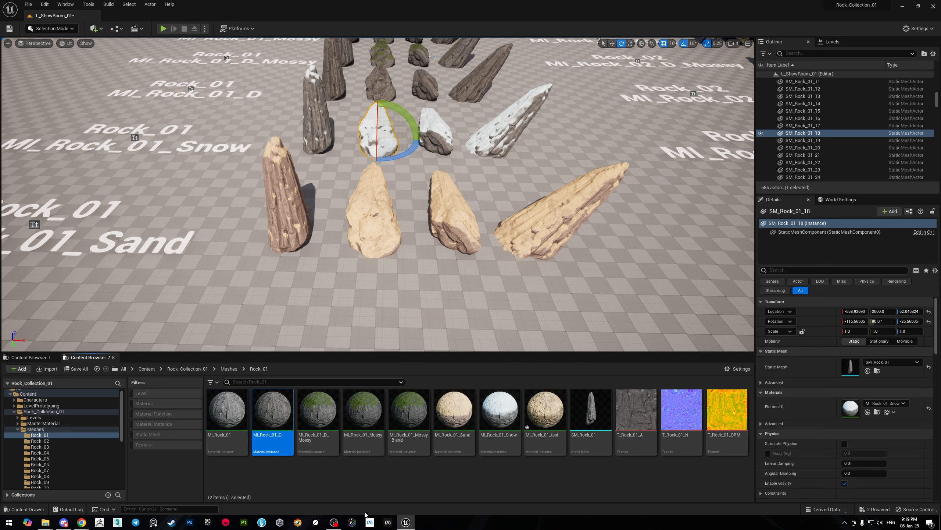
{"action": "left_click", "coordinate": [342, 481]}
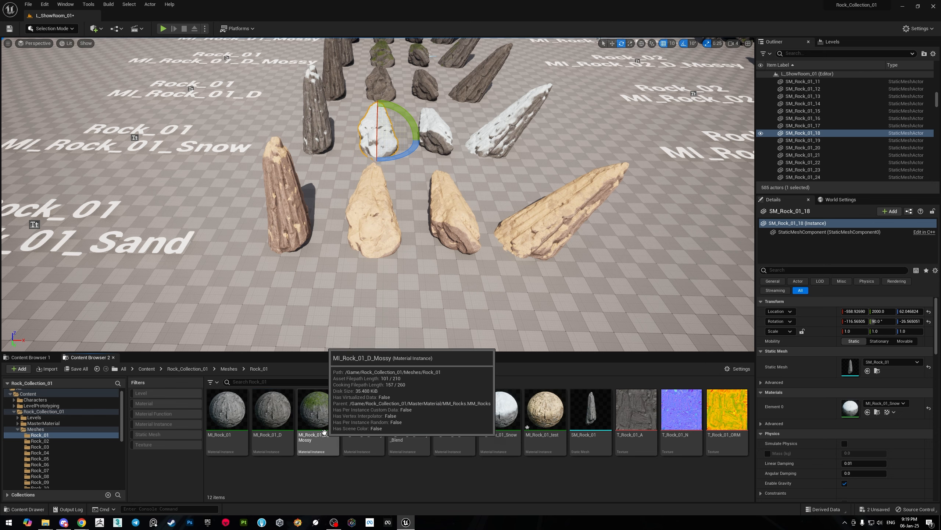
{"action": "left_click", "coordinate": [363, 411]}
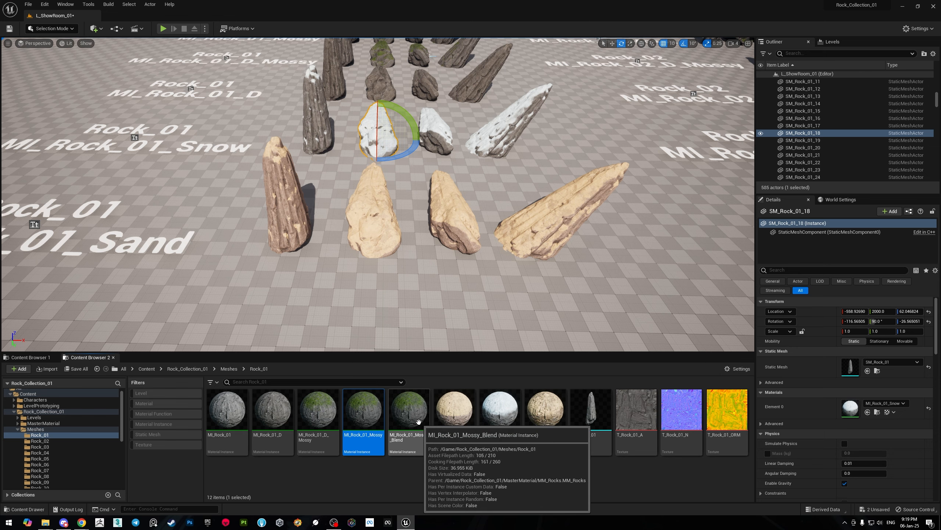
{"action": "left_click", "coordinate": [454, 411]}
{"action": "left_click", "coordinate": [499, 412]}
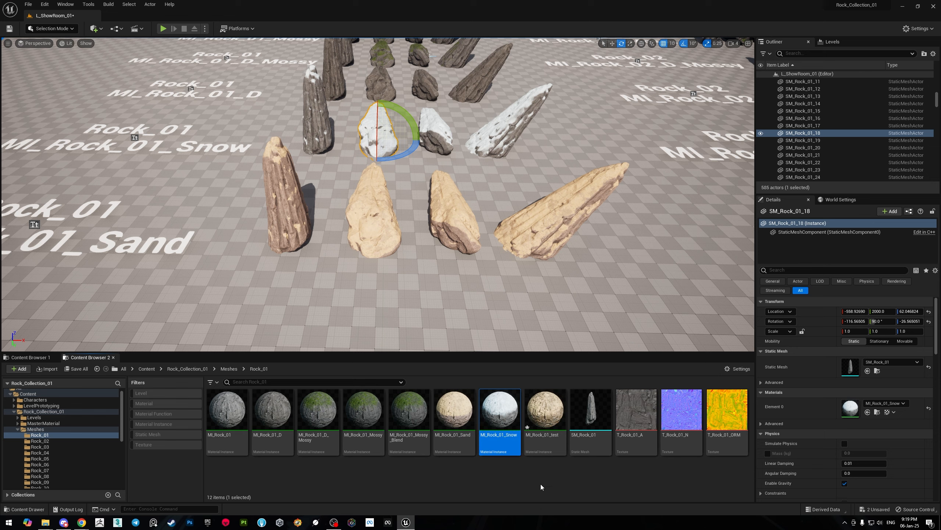
- Force delete the MI_Rock_01_test material instance from the Rock_01 folder
{"action": "left_click", "coordinate": [545, 415]}
{"action": "key", "text": "Delete"}
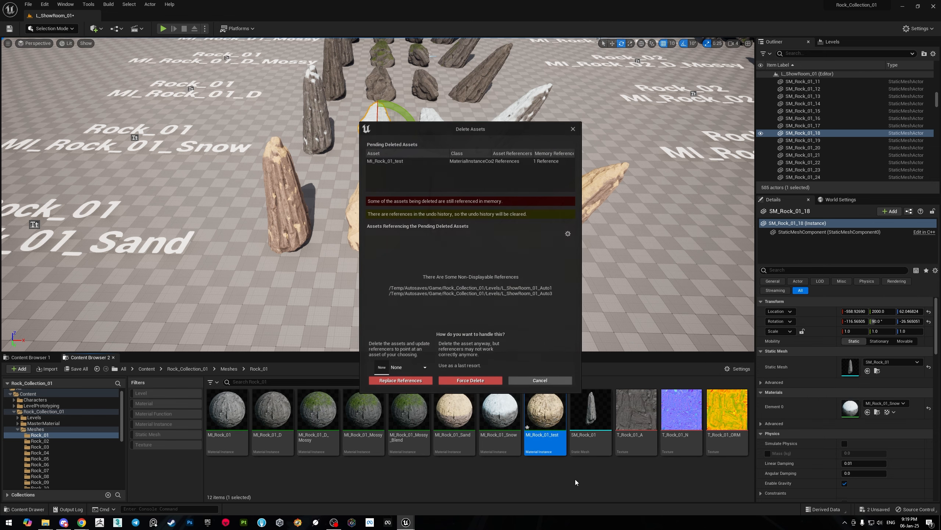
{"action": "left_click", "coordinate": [492, 383]}
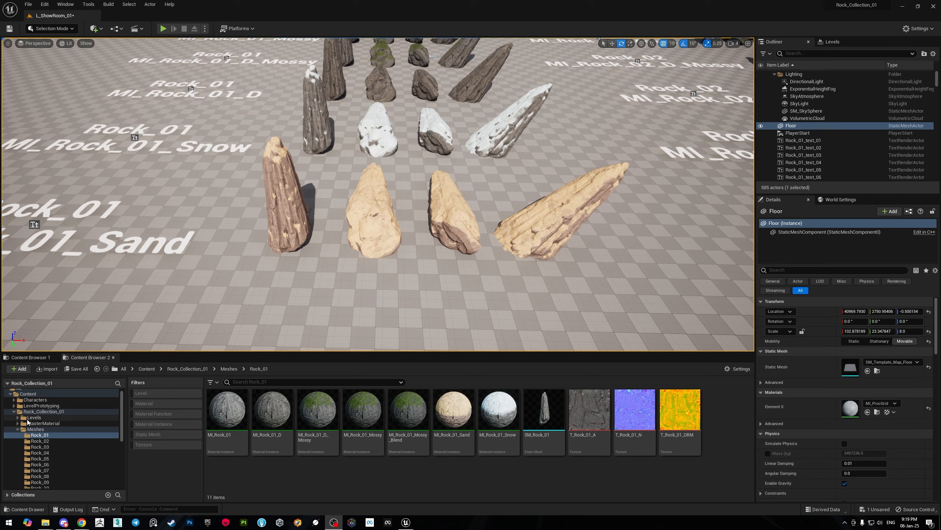
- Open the L_ShowExample_01 level from the Levels folder without saving L_ShowRoom_01
{"action": "left_click", "coordinate": [30, 418]}
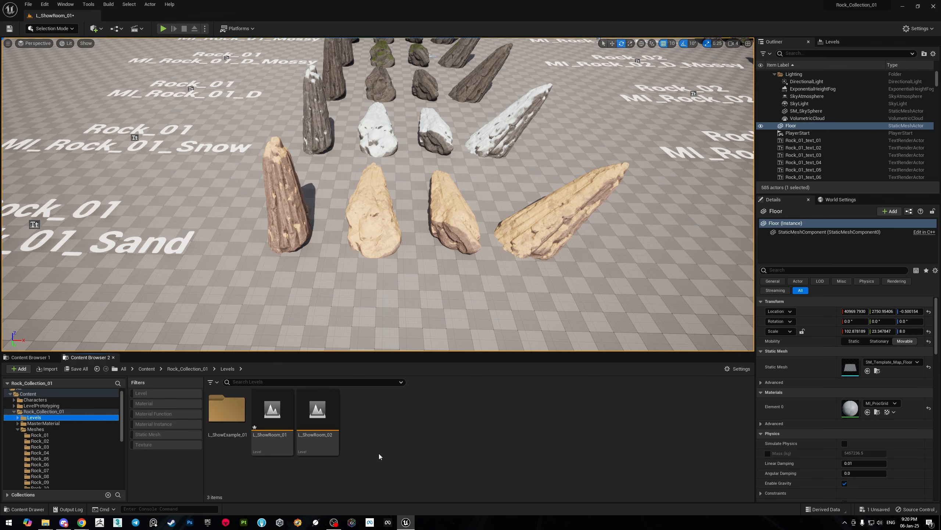
{"action": "double_click", "coordinate": [232, 408]}
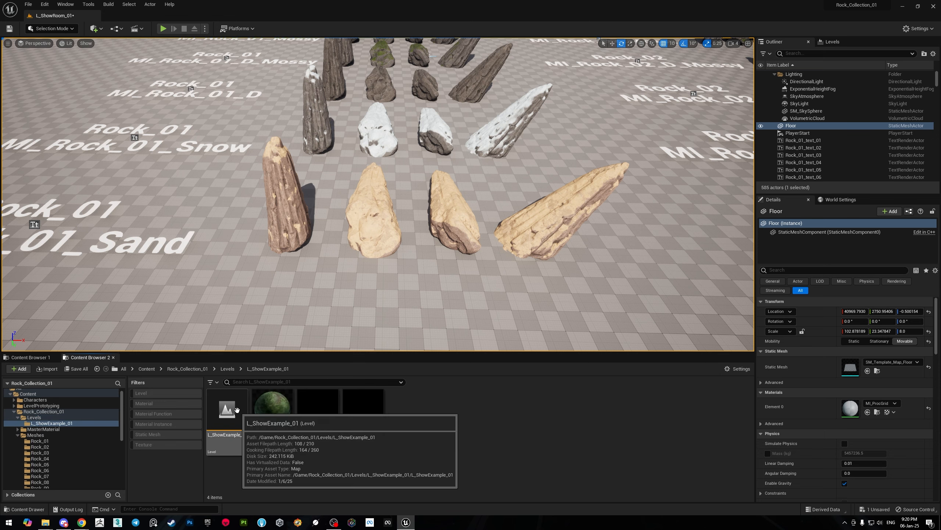
{"action": "double_click", "coordinate": [234, 412]}
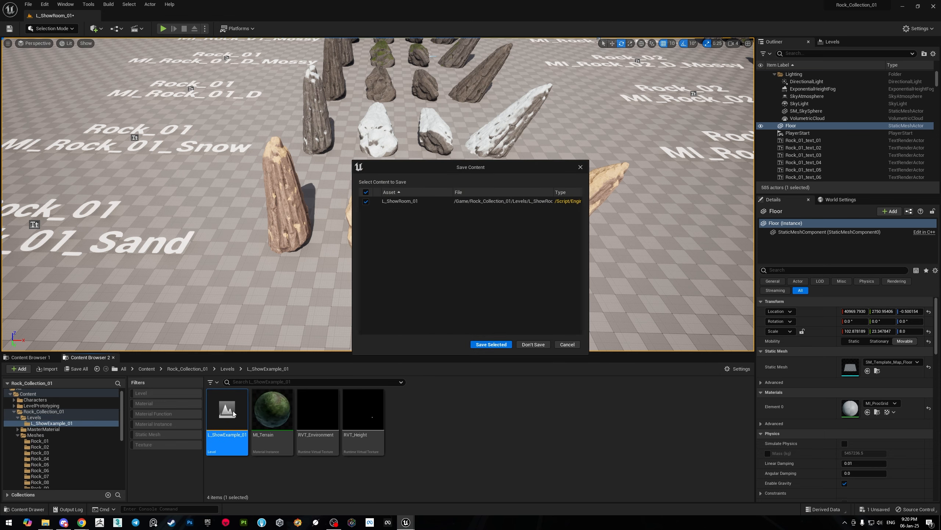
{"action": "left_click", "coordinate": [538, 347]}
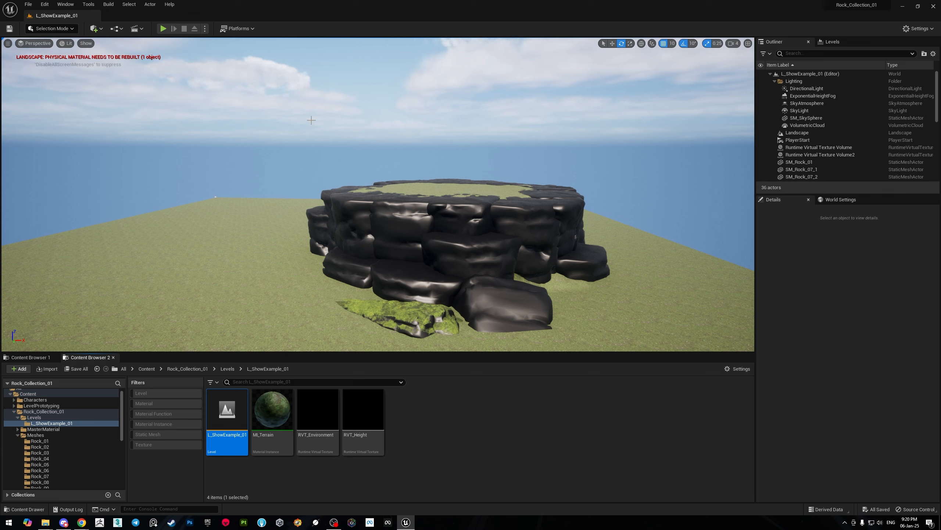
- Open the project settings and search them for "vir"
{"action": "left_click", "coordinate": [50, 6]}
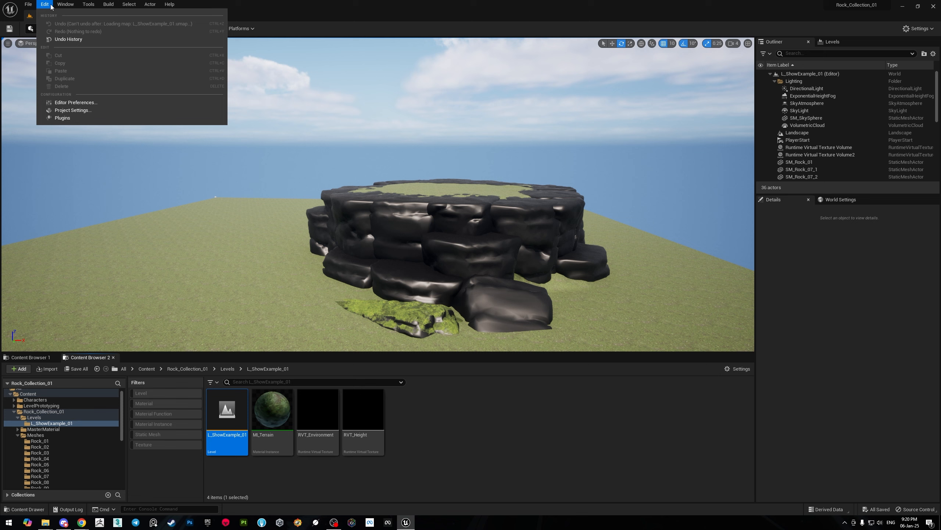
{"action": "left_click", "coordinate": [85, 110]}
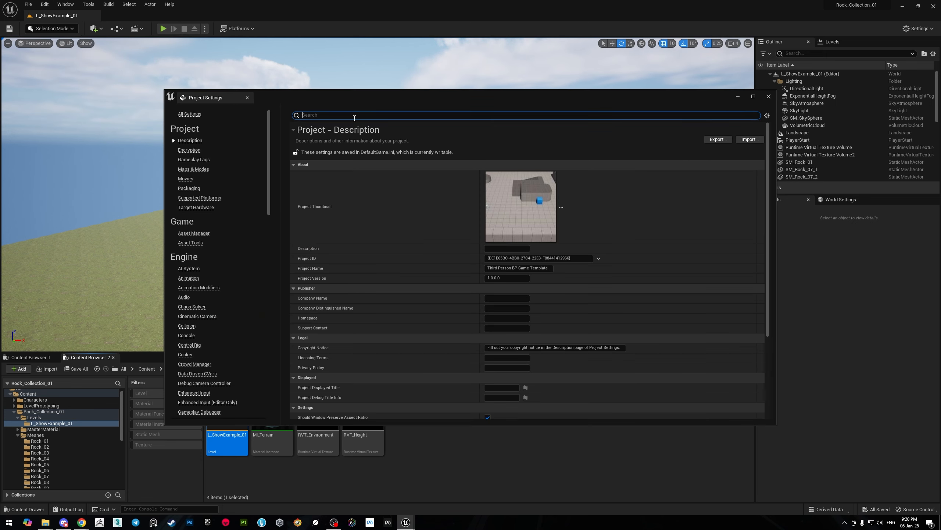
{"action": "left_click", "coordinate": [355, 118]}
{"action": "type", "text": "vir"}
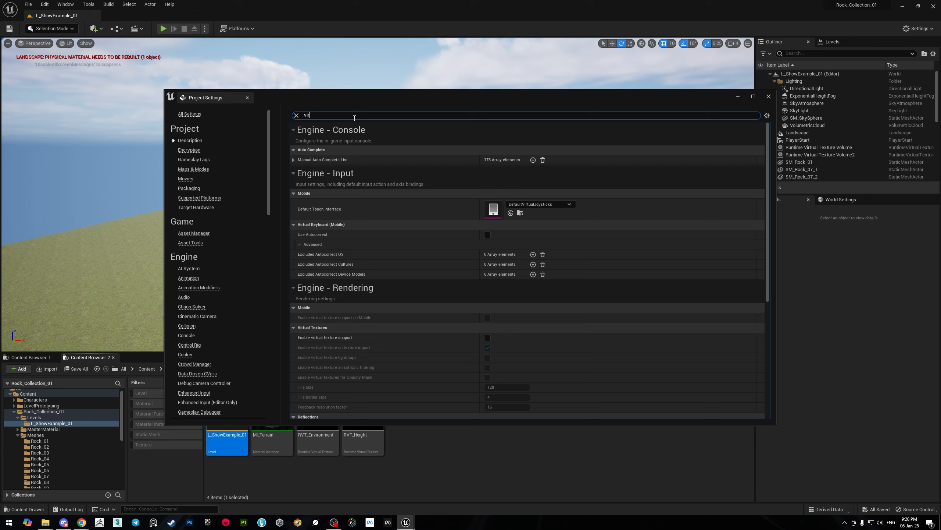